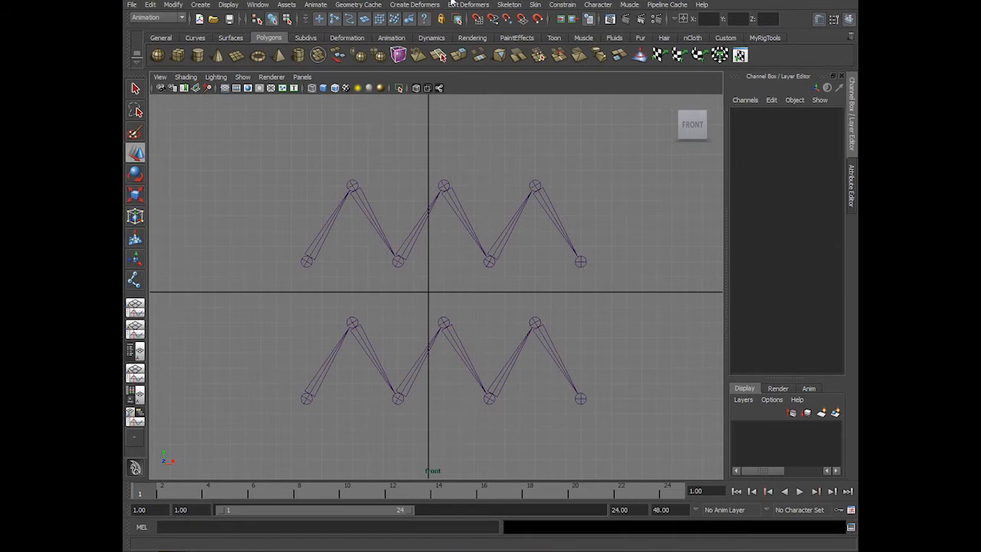
Review the solvers offered in the IK Handle Tool's options.
{"action": "left_click", "coordinate": [509, 4]}
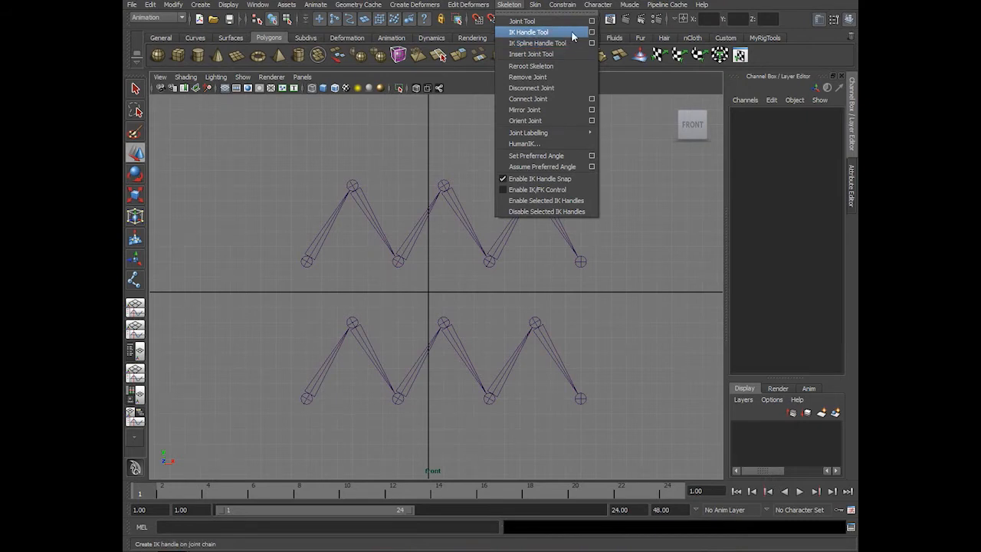
{"action": "left_click", "coordinate": [591, 33]}
{"action": "left_click", "coordinate": [252, 123]}
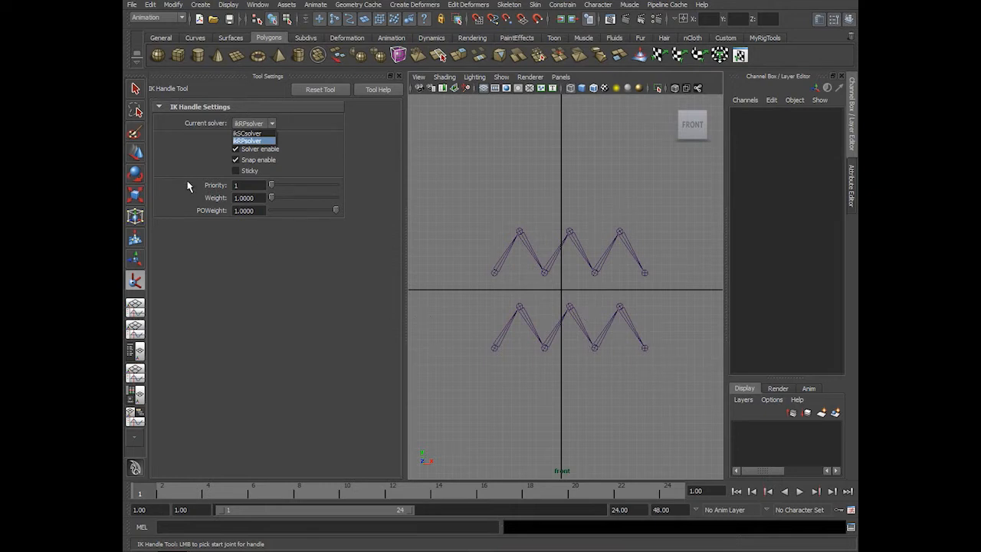
{"action": "left_click", "coordinate": [141, 154]}
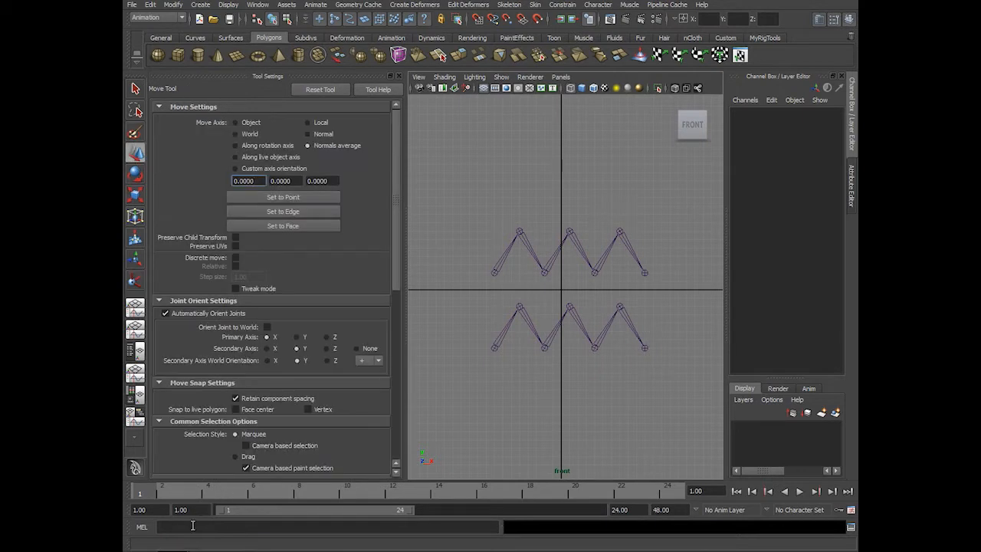
Open WordPad and write "ikSpringSolver;" in the blank document.
{"action": "left_click", "coordinate": [216, 526]}
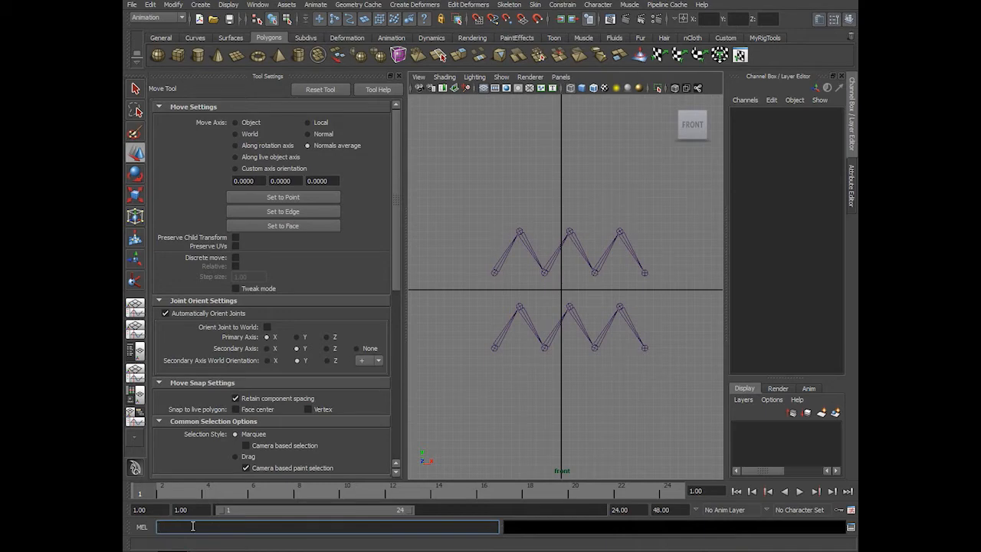
{"action": "key", "text": "super+r"}
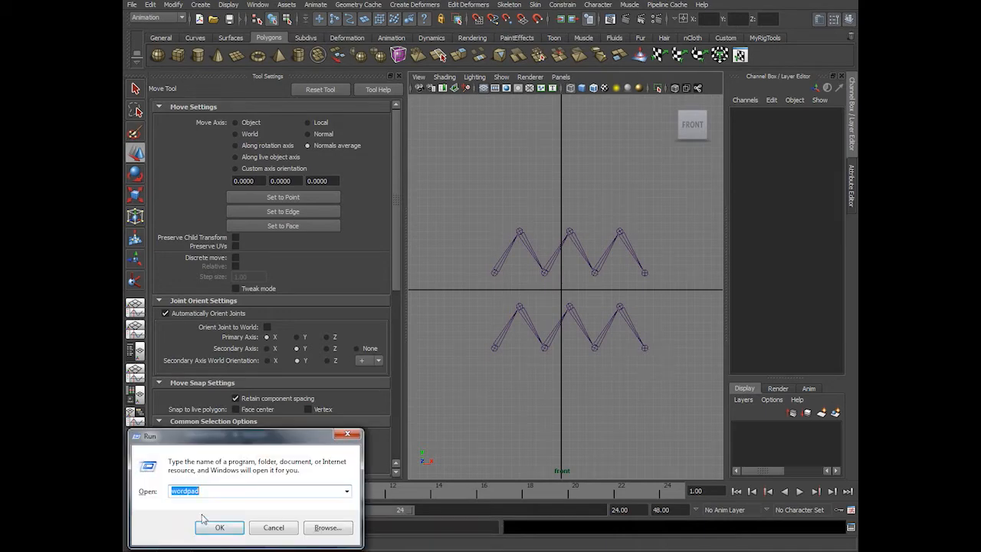
{"action": "left_click", "coordinate": [205, 524]}
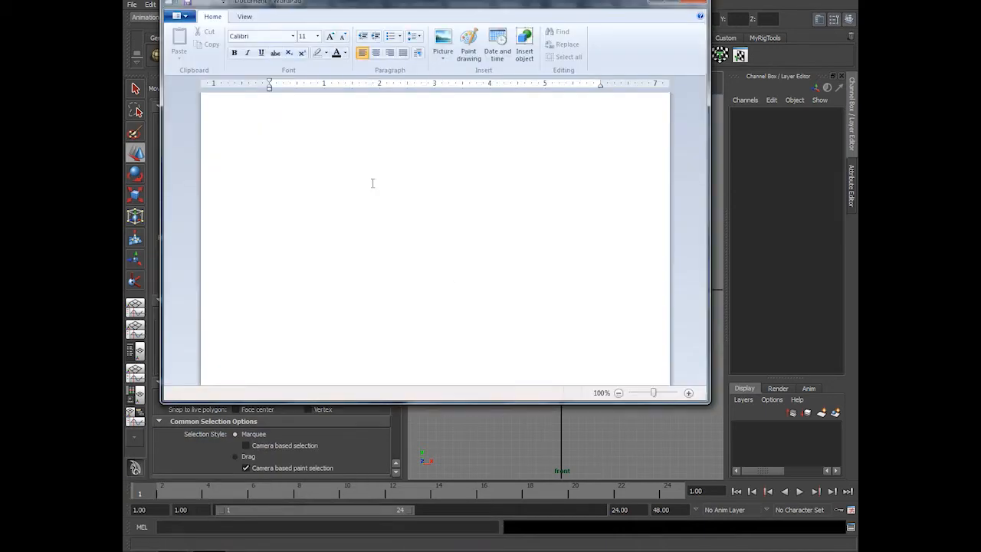
{"action": "type", "text": "ikSpringS"}
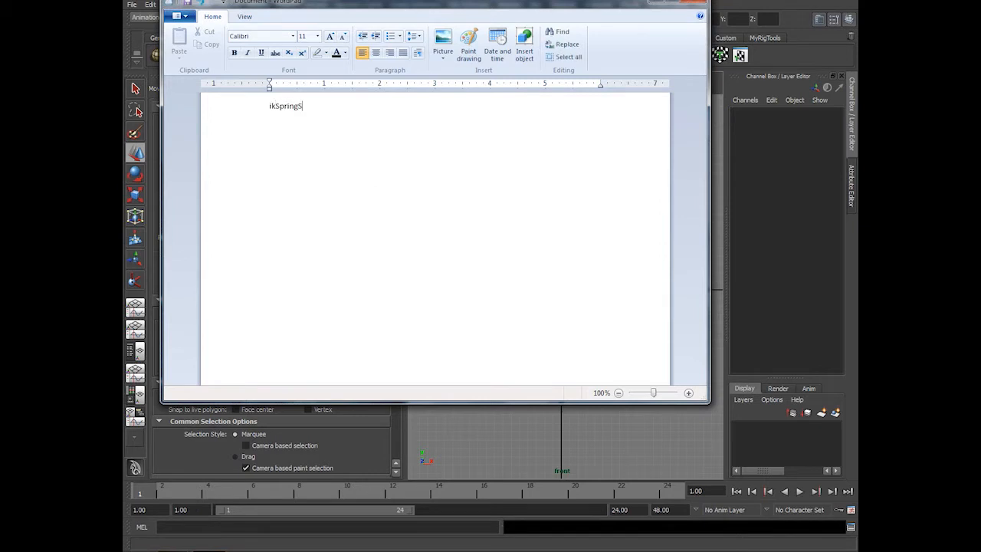
{"action": "type", "text": "olver;"}
Enlarge the whole ikSpringSolver; text to font size 48.
{"action": "key", "text": "ctrl+a"}
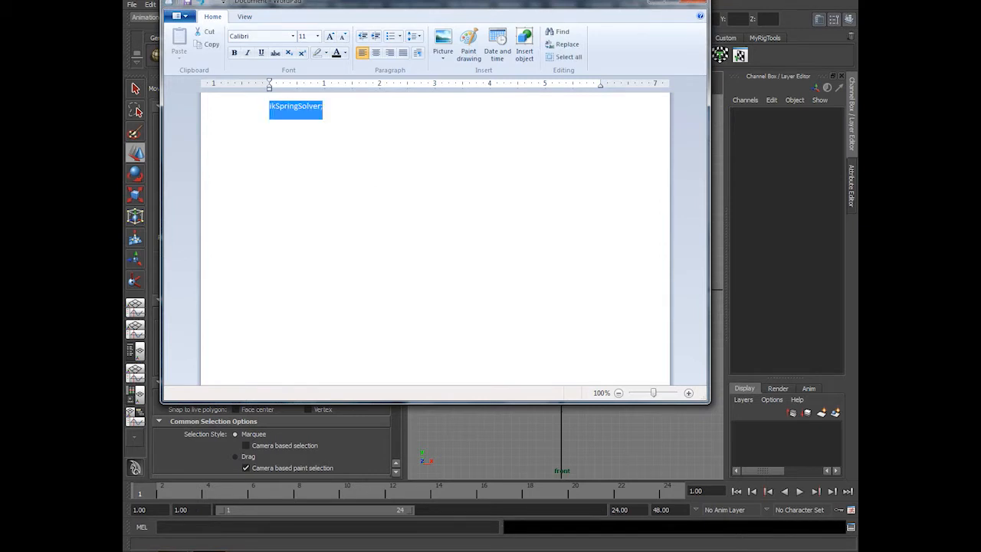
{"action": "key", "text": "ctrl+shift+period"}
{"action": "key", "text": "ctrl+shift+period"}
{"action": "key", "text": "ctrl+shift+period"}
{"action": "key", "text": "ctrl+shift+period"}
{"action": "key", "text": "ctrl+shift+period"}
{"action": "key", "text": "ctrl+shift+period"}
{"action": "key", "text": "ctrl+shift+period"}
{"action": "key", "text": "ctrl+shift+period"}
{"action": "key", "text": "ctrl+shift+period"}
{"action": "key", "text": "ctrl+shift+period"}
{"action": "key", "text": "ctrl+shift+period"}
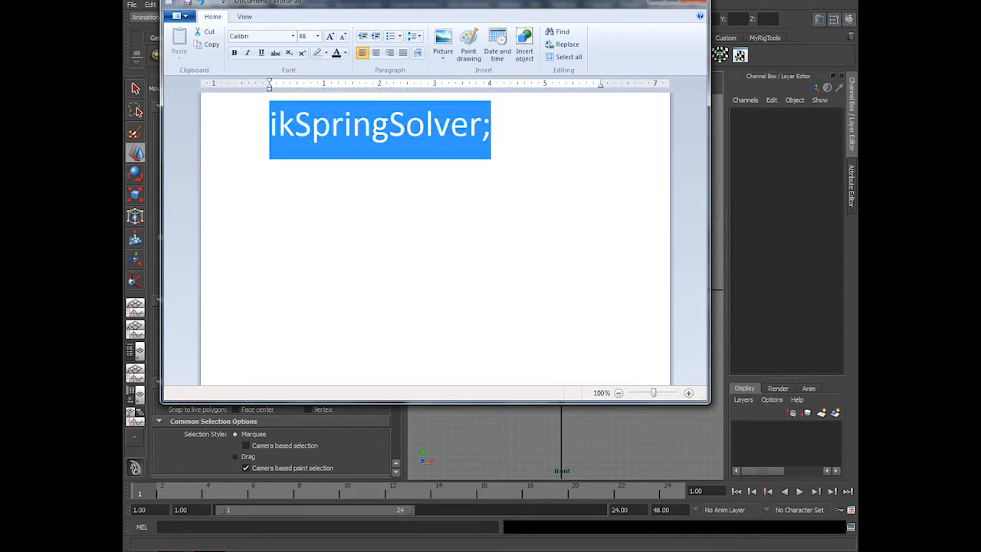
{"action": "left_click", "coordinate": [509, 143]}
{"action": "key", "text": "Left"}
{"action": "key", "text": "Left"}
{"action": "key", "text": "Left"}
{"action": "key", "text": "Left"}
{"action": "key", "text": "Left"}
{"action": "key", "text": "Left"}
{"action": "key", "text": "Left"}
{"action": "key", "text": "Return"}
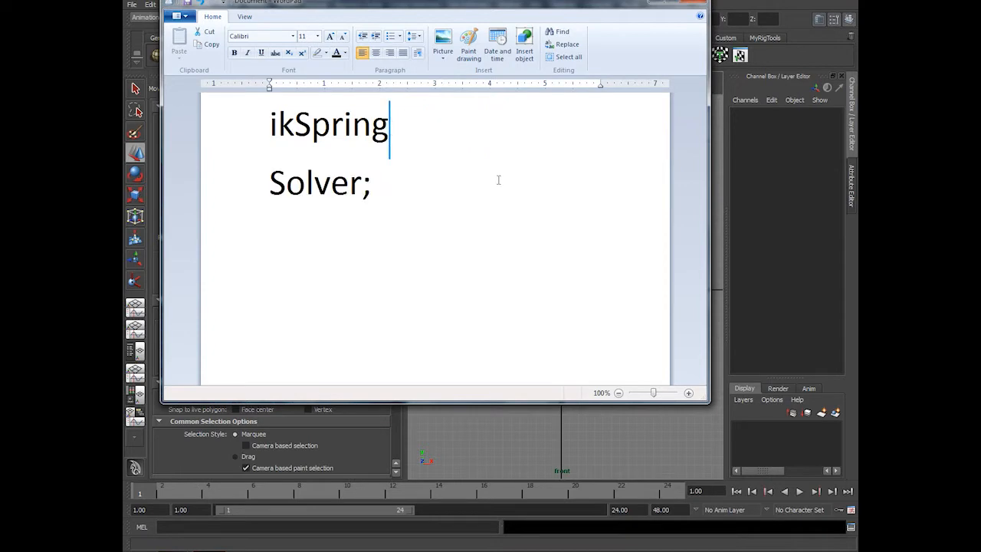
{"action": "key", "text": "Delete"}
Copy the ikSpringSolver; text, return to Maya and run it as a MEL command.
{"action": "key", "text": "ctrl+a"}
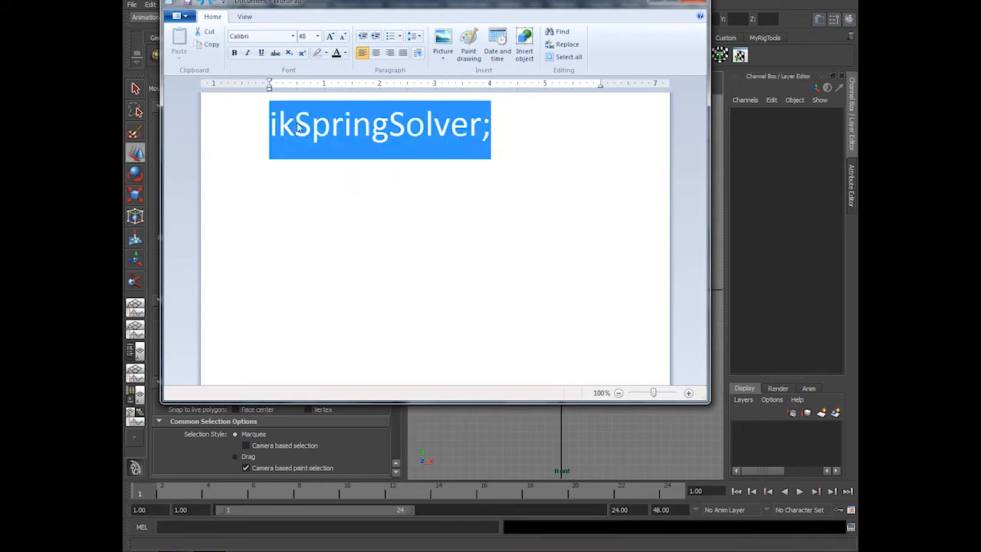
{"action": "key", "text": "ctrl+c"}
{"action": "left_click", "coordinate": [656, 6]}
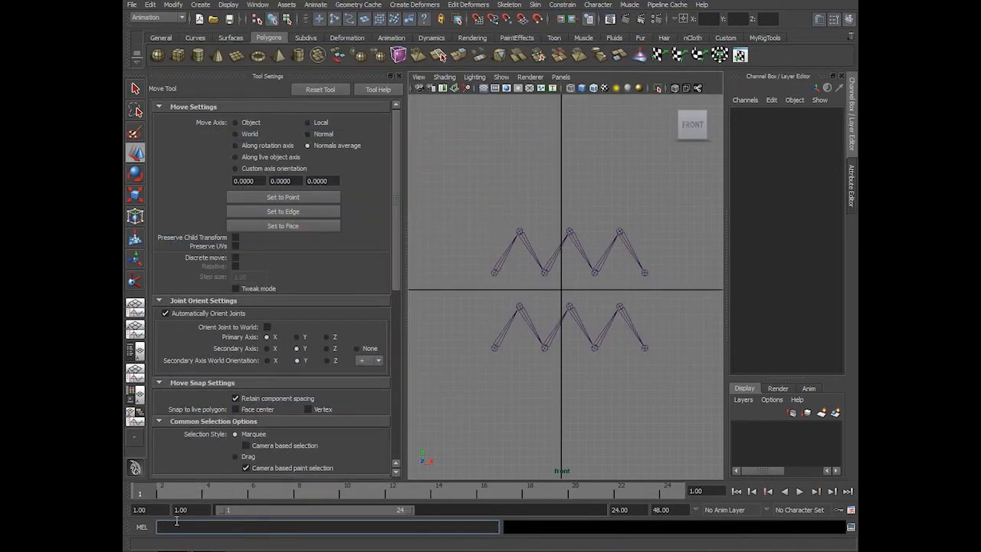
{"action": "key", "text": "ctrl+v"}
{"action": "key", "text": "Return"}
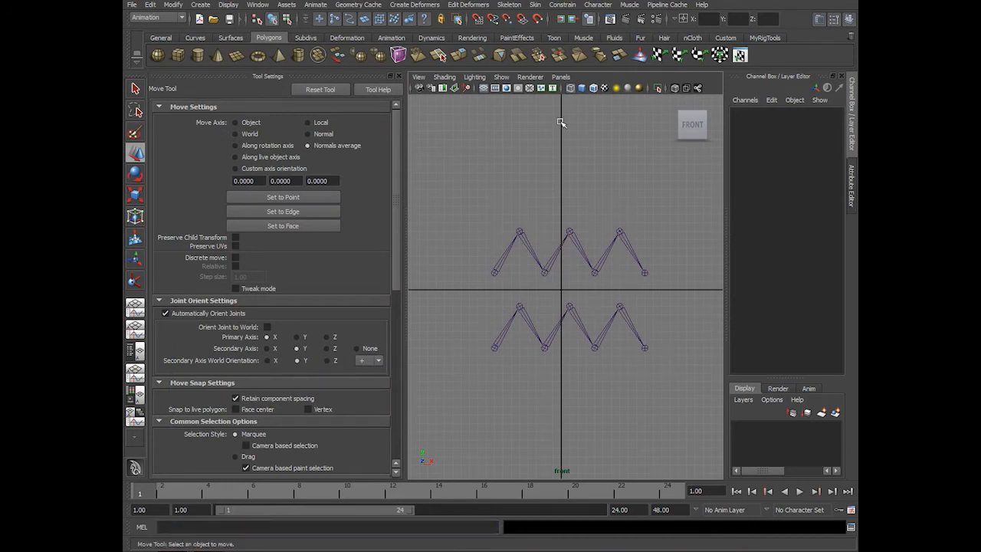
Reopen the IK Handle Tool's options and set the current solver to ikSpringSolver.
{"action": "left_click", "coordinate": [509, 4]}
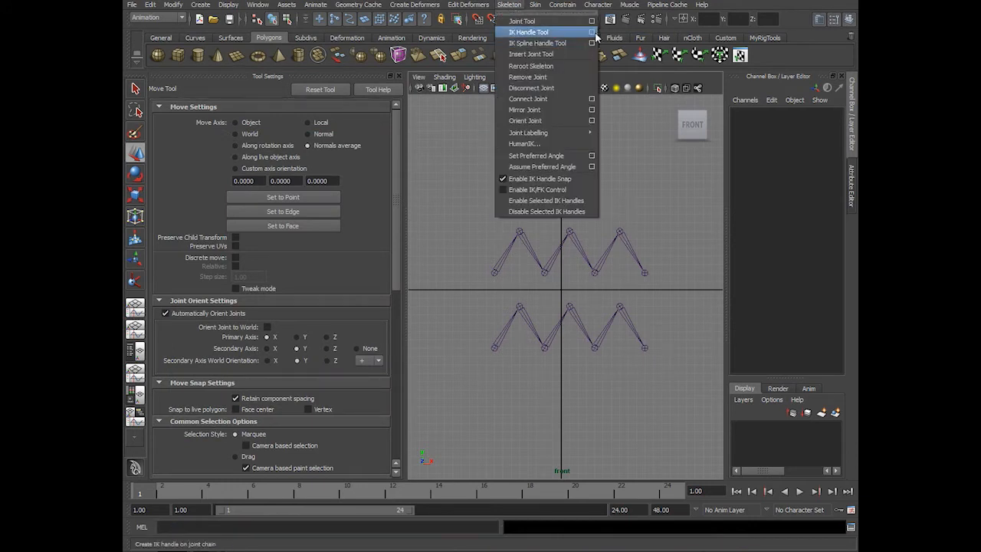
{"action": "left_click", "coordinate": [591, 32]}
{"action": "left_click", "coordinate": [258, 123]}
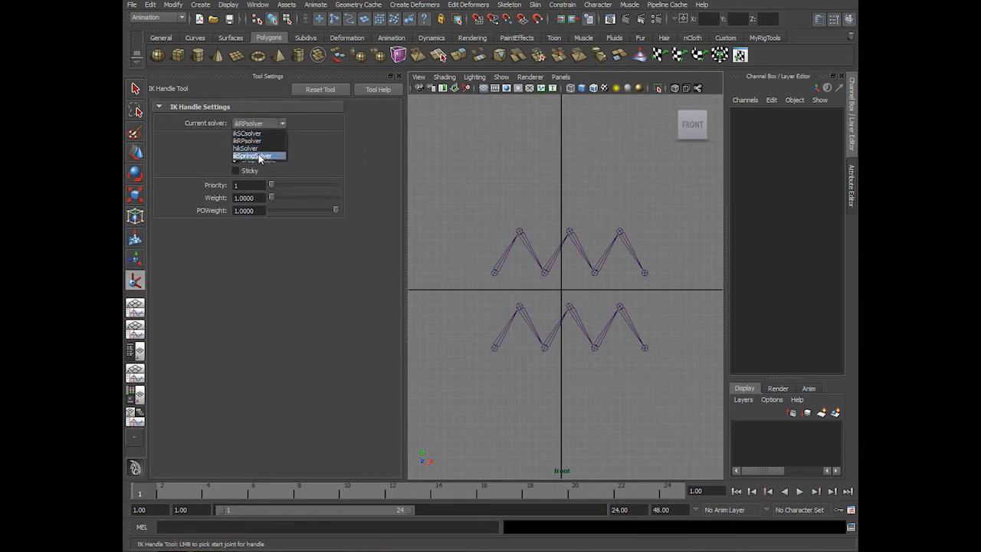
{"action": "left_click", "coordinate": [259, 156]}
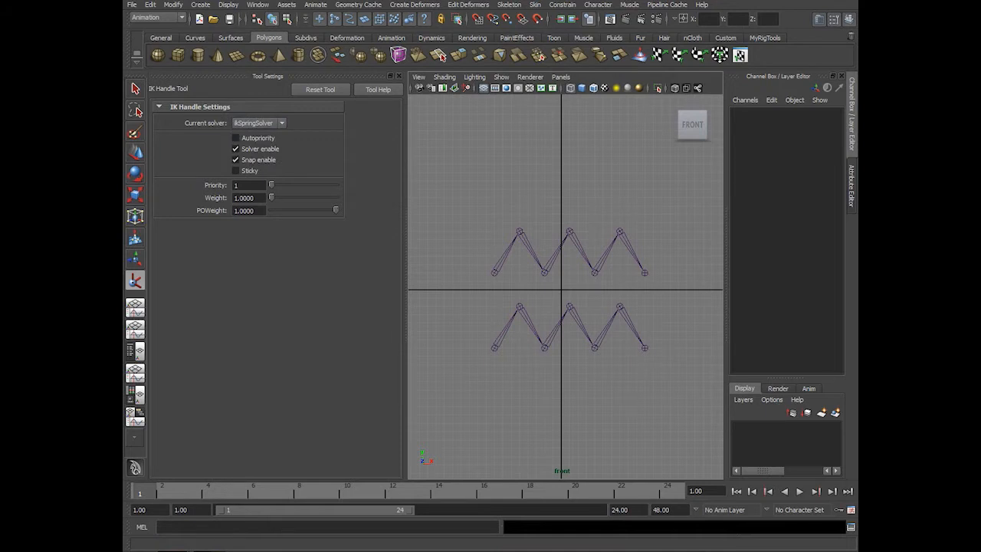
Switch to WordPad, highlight each of the two capital S letters in ikSpringSolver; and return to Maya.
{"action": "key", "text": "alt+Tab"}
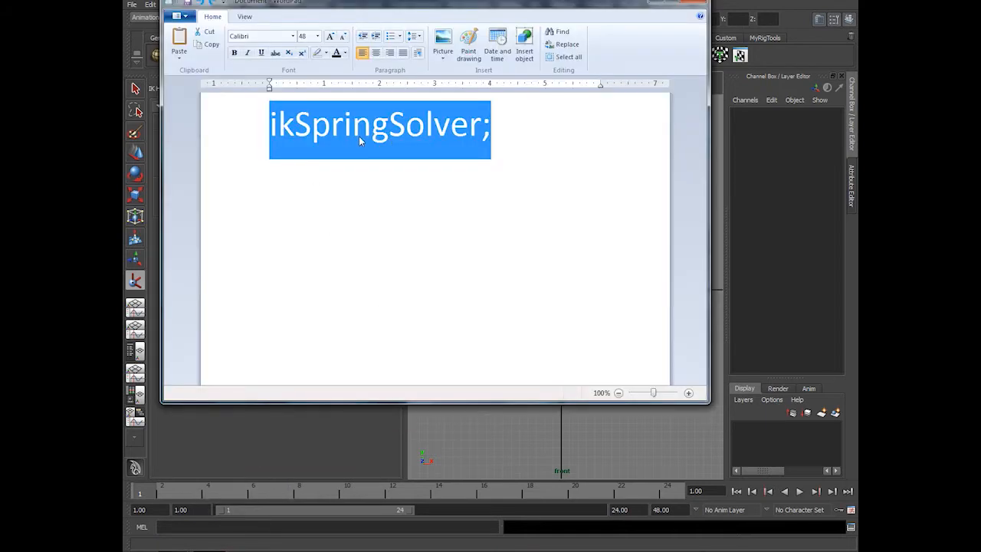
{"action": "left_click", "coordinate": [389, 157]}
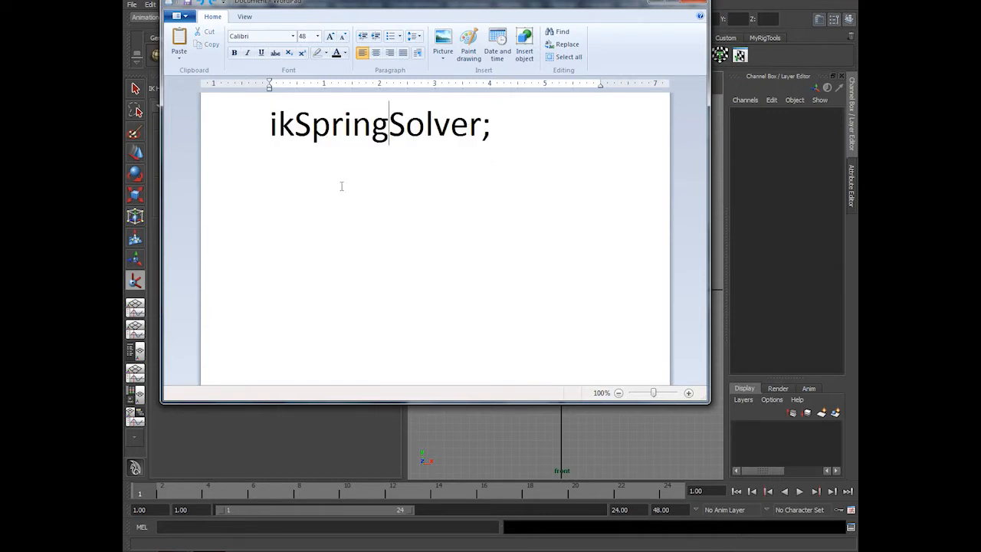
{"action": "left_click_drag", "start_coordinate": [295, 131], "coordinate": [304, 132]}
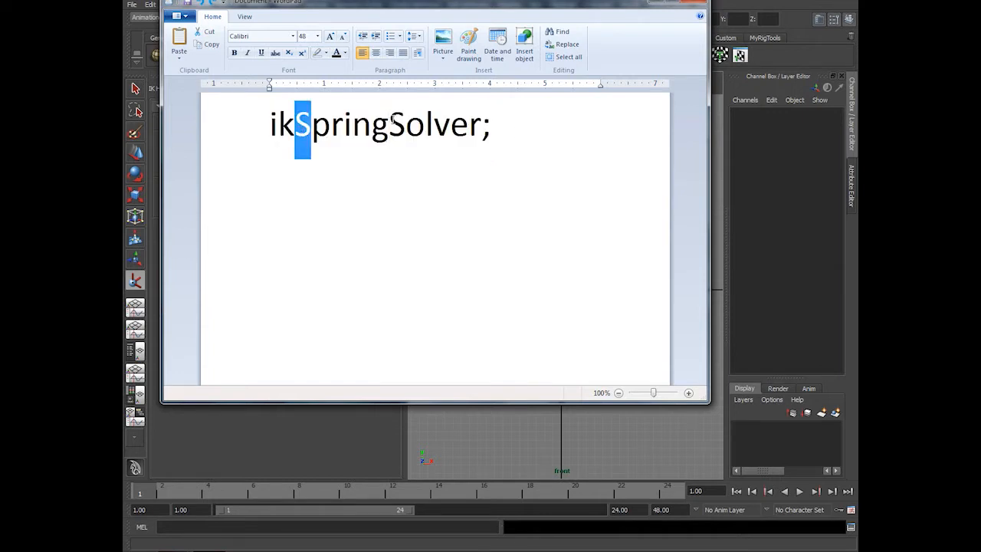
{"action": "left_click_drag", "start_coordinate": [388, 146], "coordinate": [397, 148]}
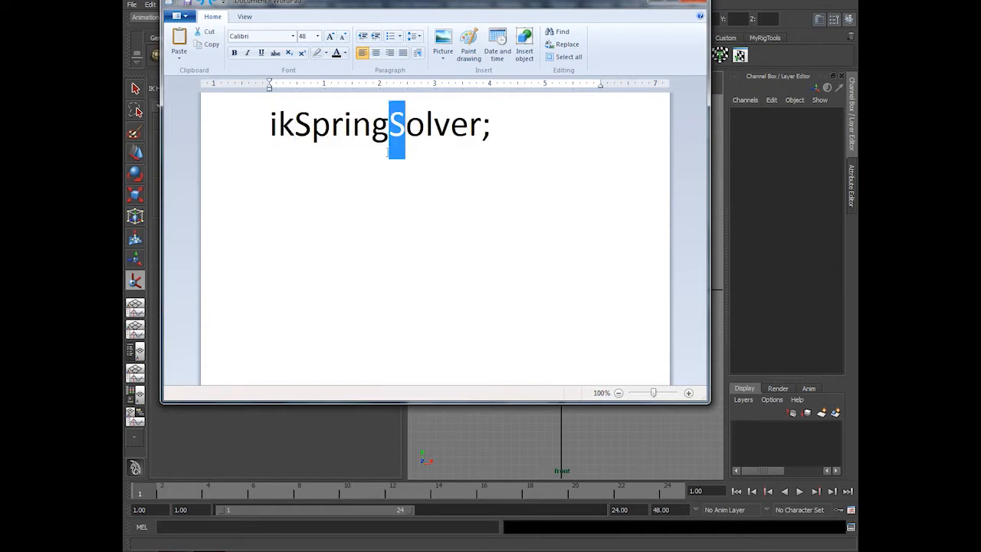
{"action": "left_click", "coordinate": [657, 4]}
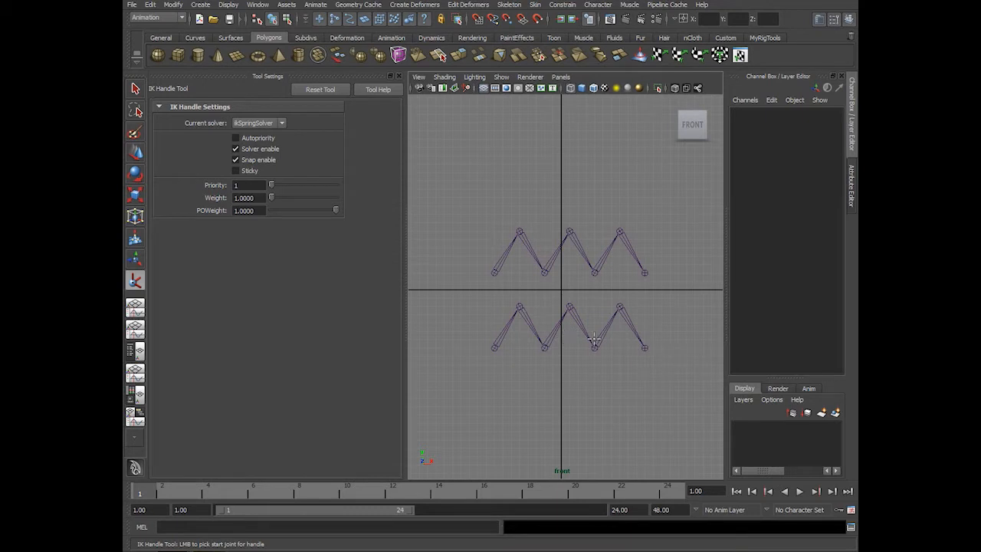
Hide the Channel Box / Layer Editor to give the front view more room.
{"action": "left_click", "coordinate": [852, 140]}
{"action": "middle_click_drag", "start_coordinate": [696, 319], "coordinate": [689, 308], "text": "alt"}
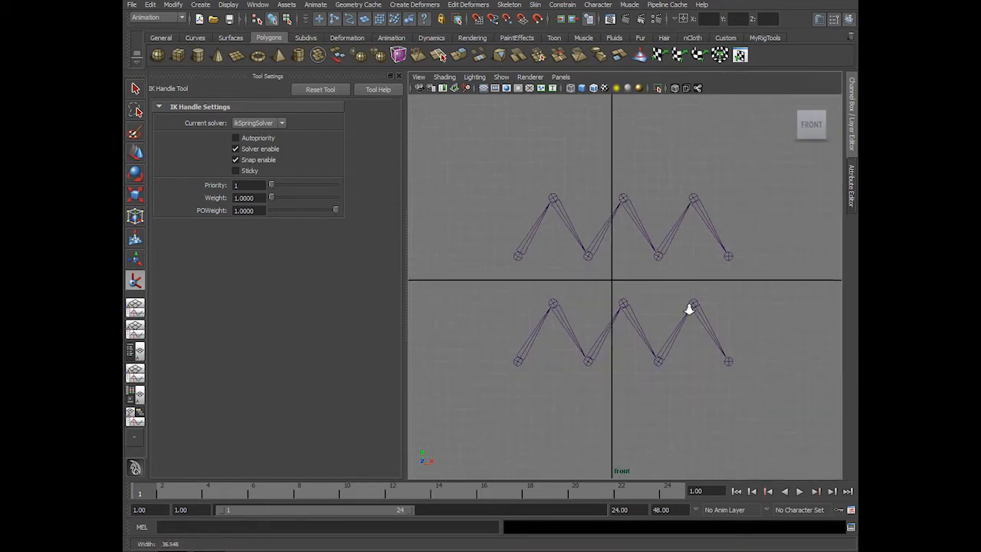
{"action": "scroll", "coordinate": [687, 308], "scroll_direction": "up", "scroll_amount": 1}
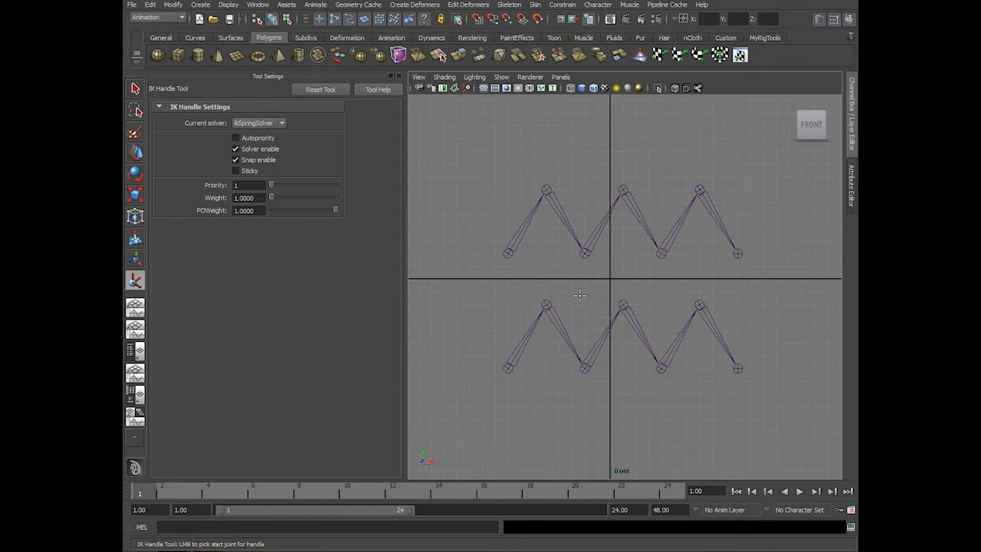
Create an IK handle with ikRPsolver from the first to the last joint of the upper chain.
{"action": "left_click", "coordinate": [281, 123]}
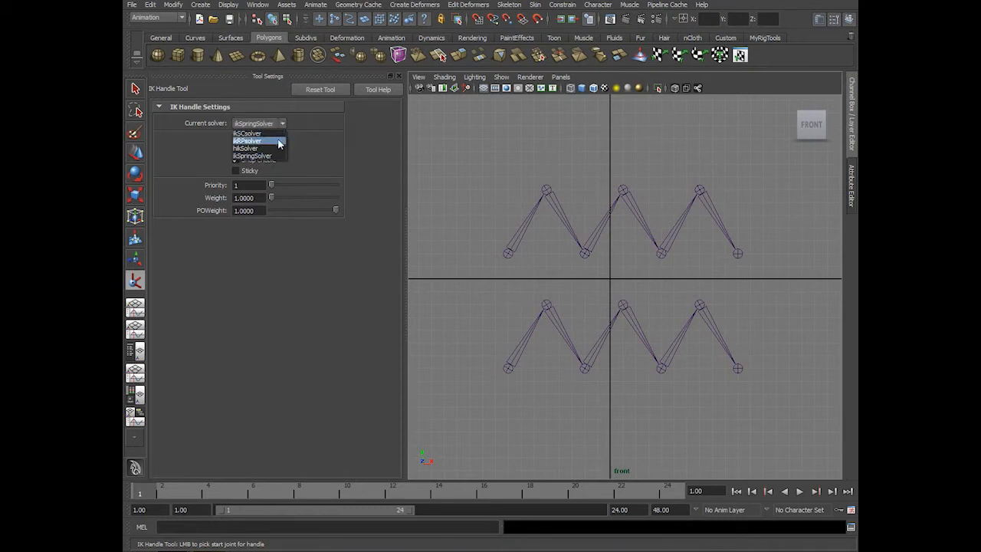
{"action": "left_click", "coordinate": [280, 141]}
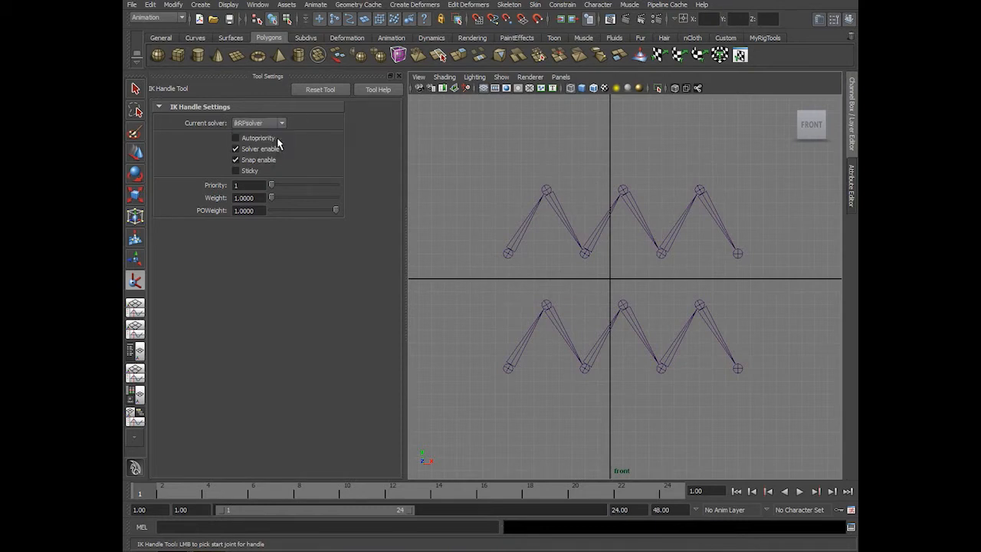
{"action": "left_click", "coordinate": [508, 253]}
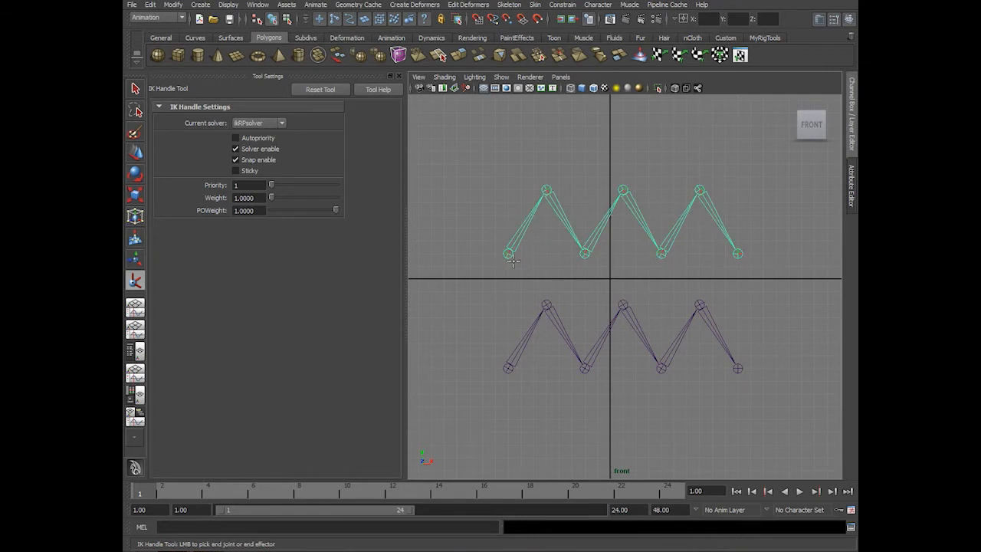
{"action": "left_click", "coordinate": [738, 253]}
{"action": "key", "text": "w"}
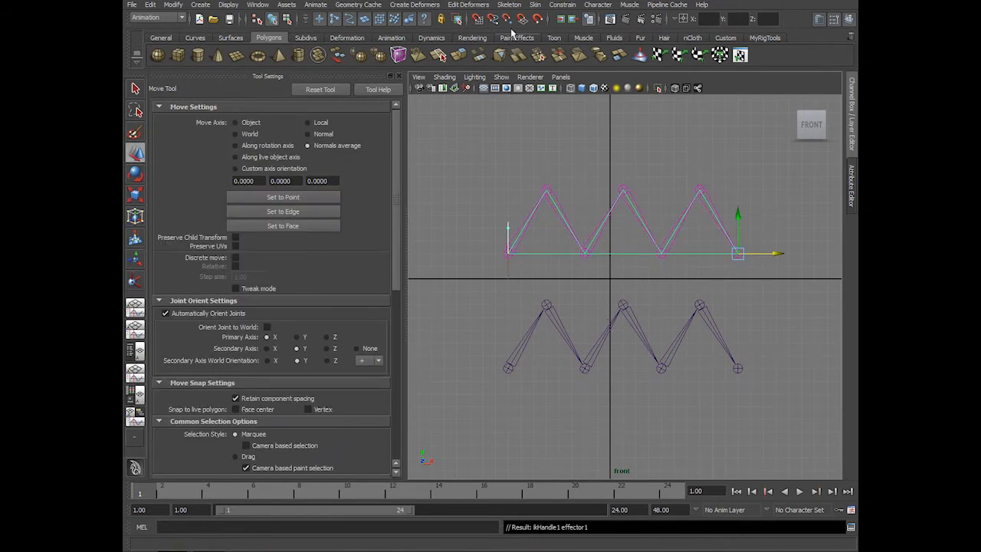
Create an IK handle with ikSpringSolver from the first to the last joint of the lower chain.
{"action": "left_click", "coordinate": [509, 5]}
{"action": "left_click", "coordinate": [589, 36]}
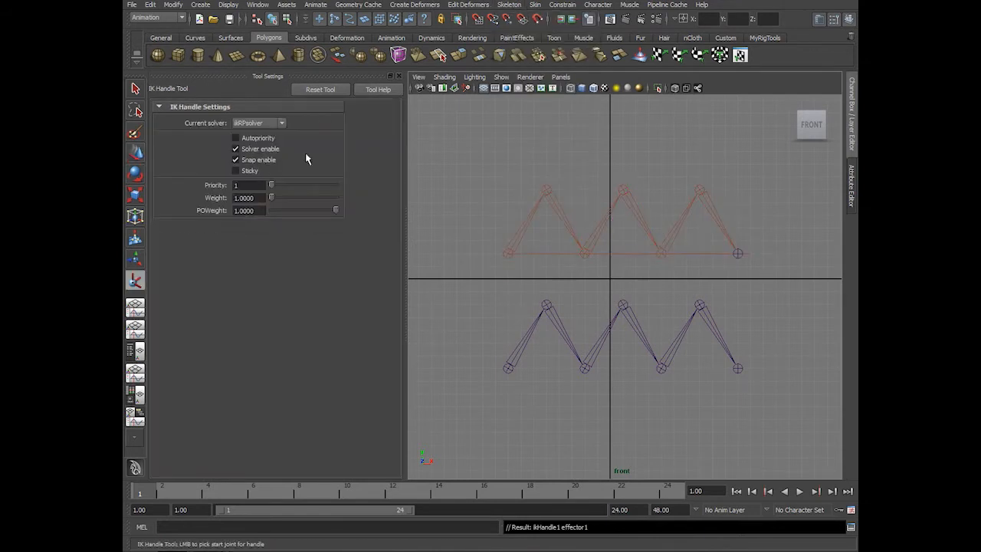
{"action": "left_click", "coordinate": [264, 123]}
{"action": "left_click", "coordinate": [261, 157]}
{"action": "left_click", "coordinate": [508, 367]}
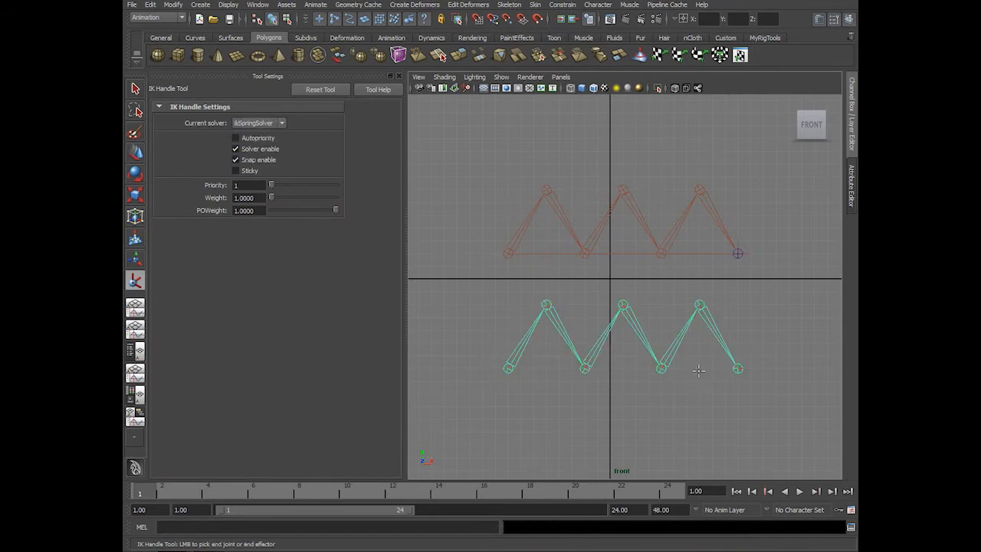
{"action": "left_click", "coordinate": [745, 379]}
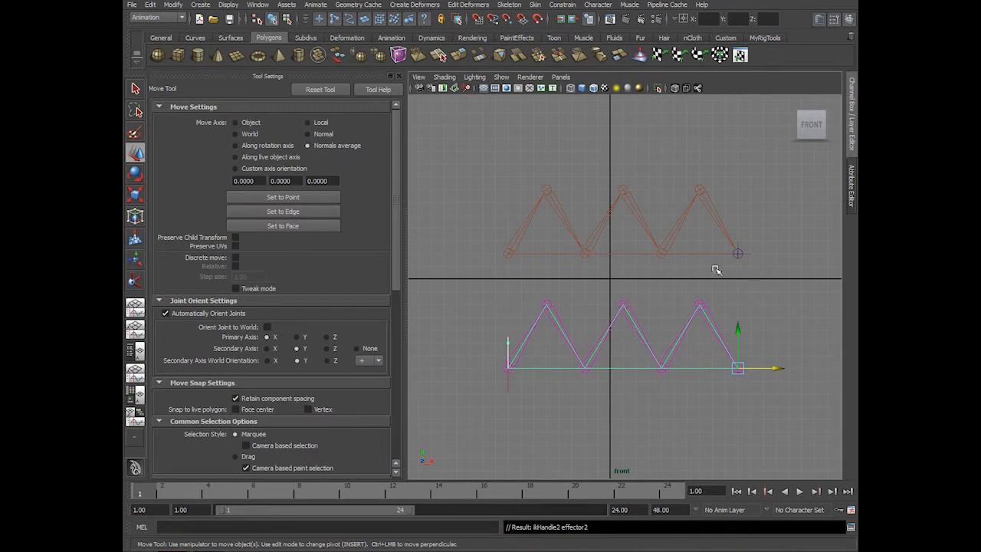
Close the tool settings and select the IK handles of both the upper and lower joint chains.
{"action": "left_click", "coordinate": [397, 76]}
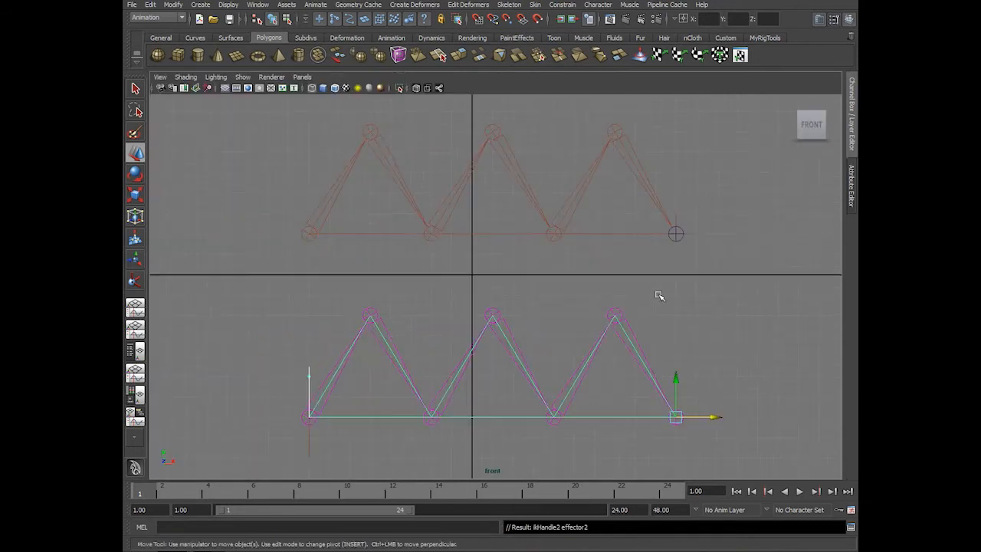
{"action": "left_click", "coordinate": [720, 304]}
{"action": "left_click_drag", "start_coordinate": [657, 211], "coordinate": [699, 253]}
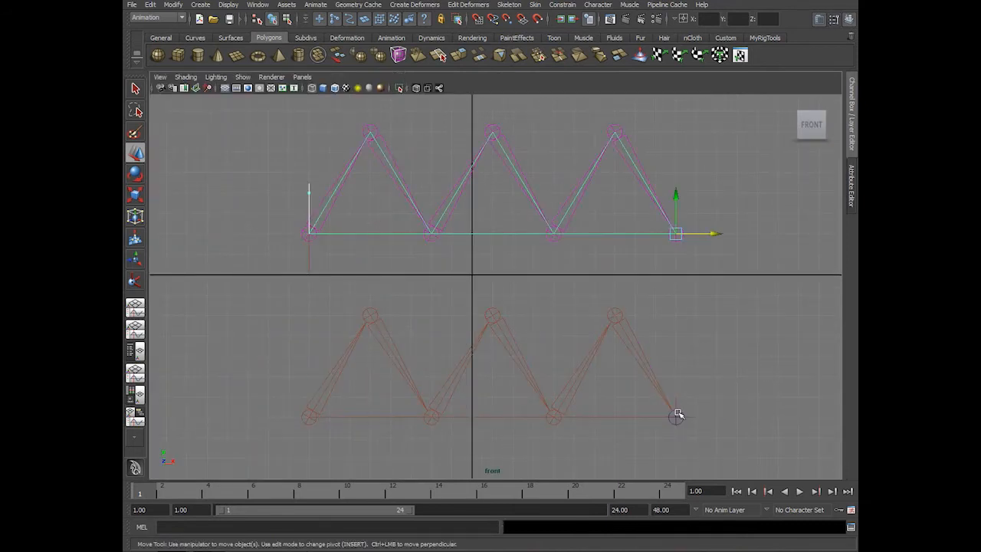
{"action": "left_click_drag", "start_coordinate": [658, 396], "coordinate": [696, 435], "text": "shift"}
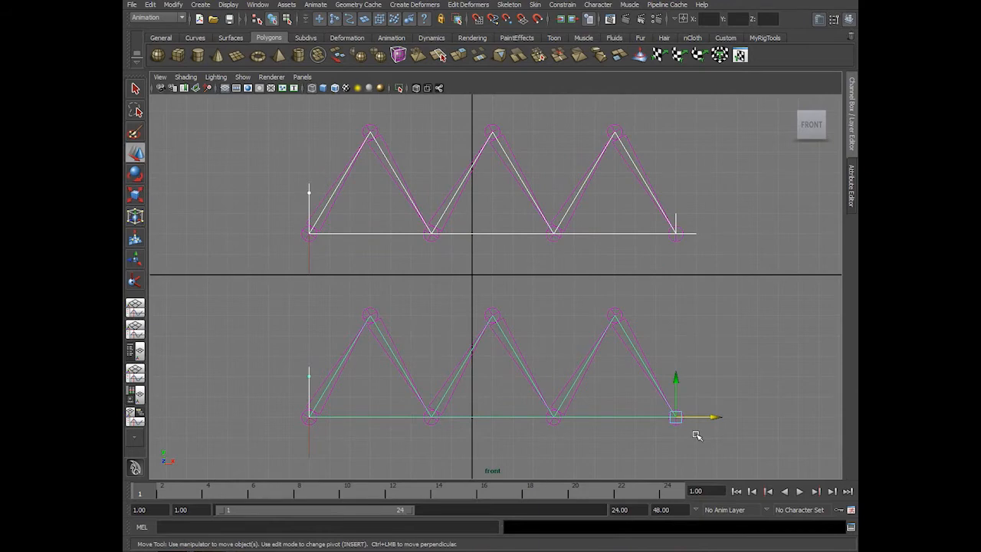
Change the front view's background to black.
{"action": "key", "text": "alt+b"}
{"action": "key", "text": "alt+b"}
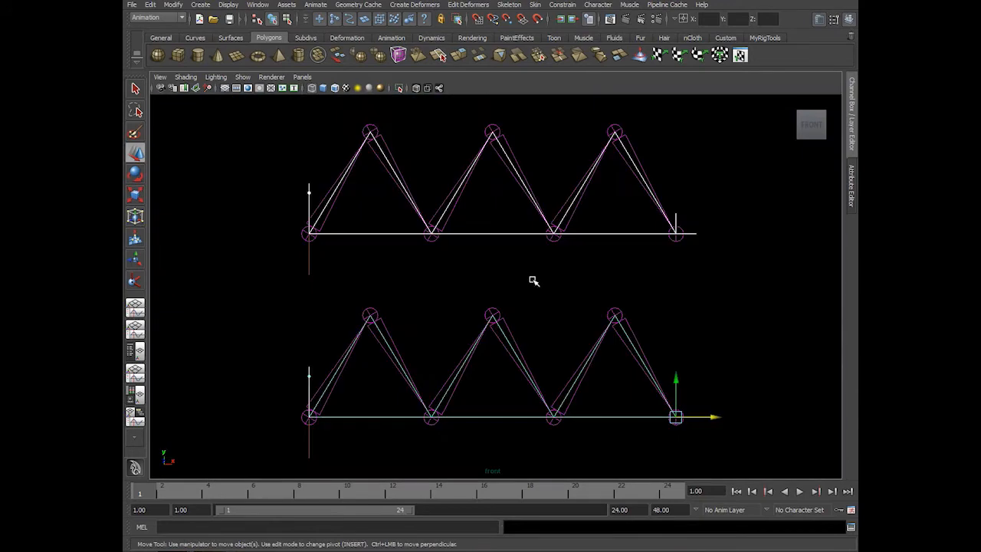
{"action": "middle_click_drag", "start_coordinate": [568, 305], "coordinate": [560, 315], "text": "alt"}
{"action": "right_click_drag", "start_coordinate": [560, 316], "coordinate": [558, 317], "text": "alt"}
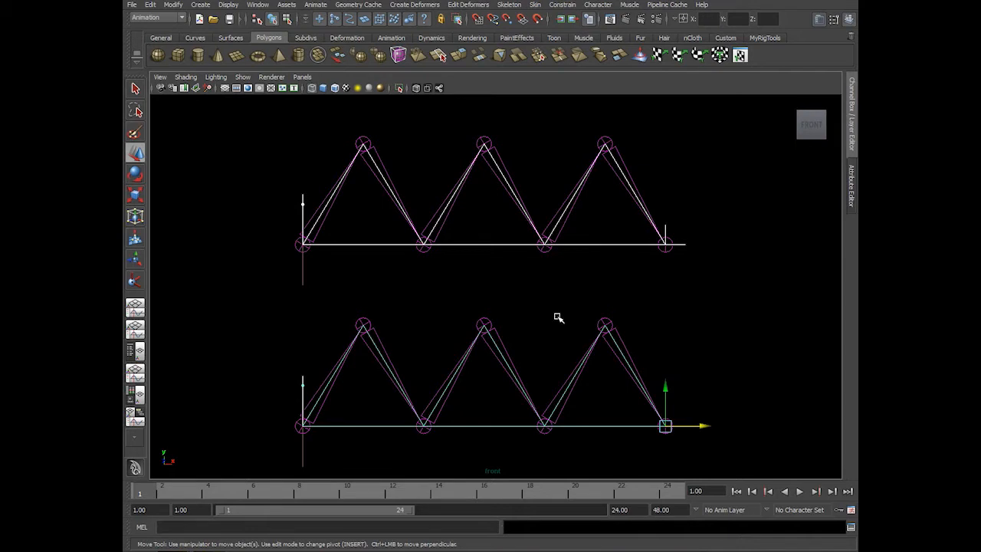
Move both IK handles inward and back outward along X to compare how the two joint chains bend.
{"action": "left_click_drag", "start_coordinate": [677, 230], "coordinate": [676, 253]}
{"action": "left_click_drag", "start_coordinate": [685, 413], "coordinate": [530, 432]}
{"action": "middle_click_drag", "start_coordinate": [450, 255], "coordinate": [463, 302], "text": "alt"}
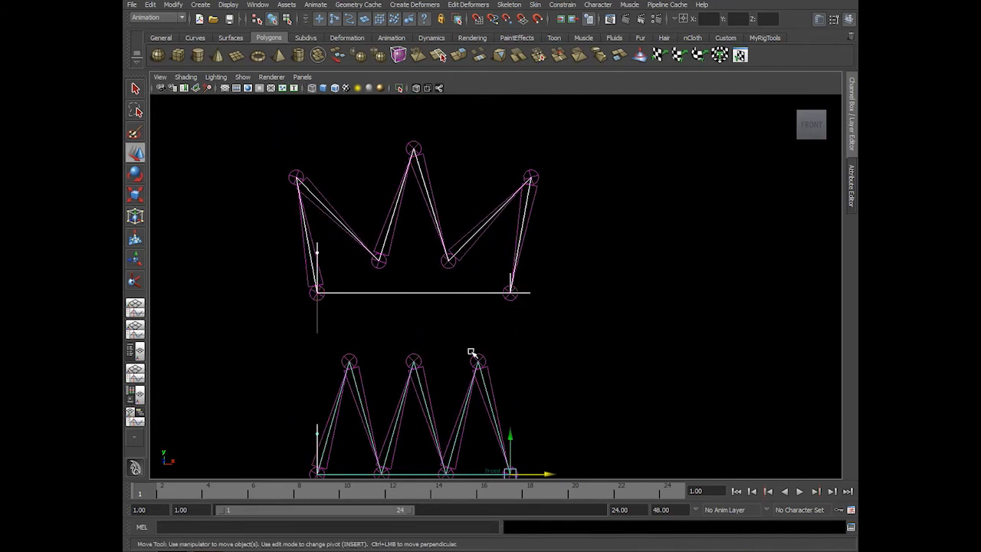
{"action": "middle_click_drag", "start_coordinate": [470, 353], "coordinate": [556, 273], "text": "alt"}
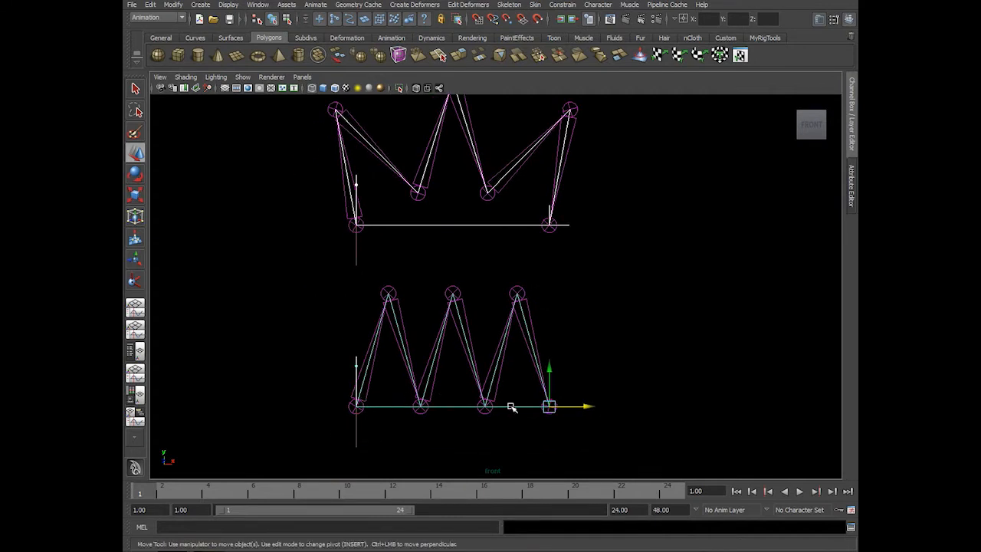
{"action": "left_click_drag", "start_coordinate": [586, 406], "coordinate": [615, 400]}
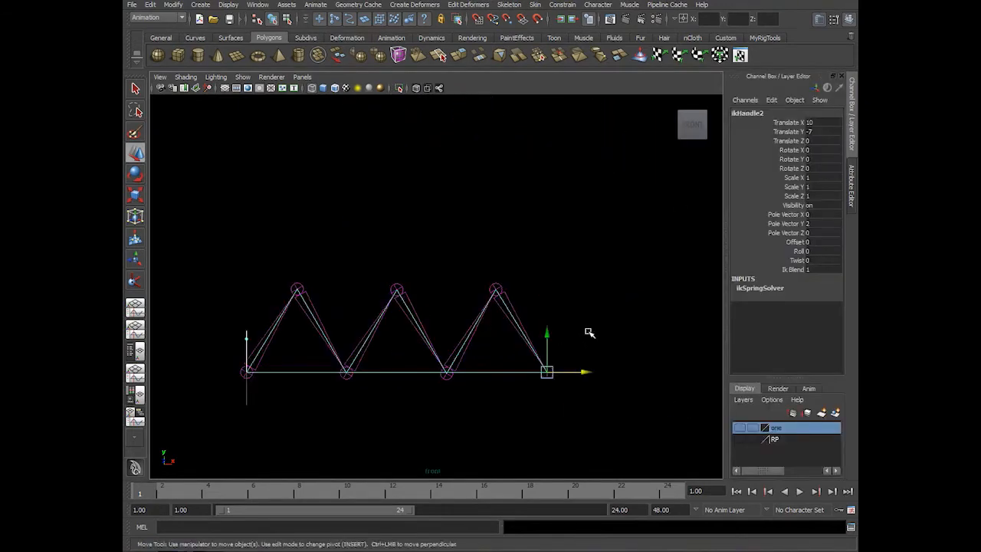
Select the spring chain's IK handle and set its Spring Angle Bias point at position 0.5 to 0.5.
{"action": "left_click", "coordinate": [531, 344]}
{"action": "left_click_drag", "start_coordinate": [532, 344], "coordinate": [562, 391]}
{"action": "key", "text": "ctrl+a"}
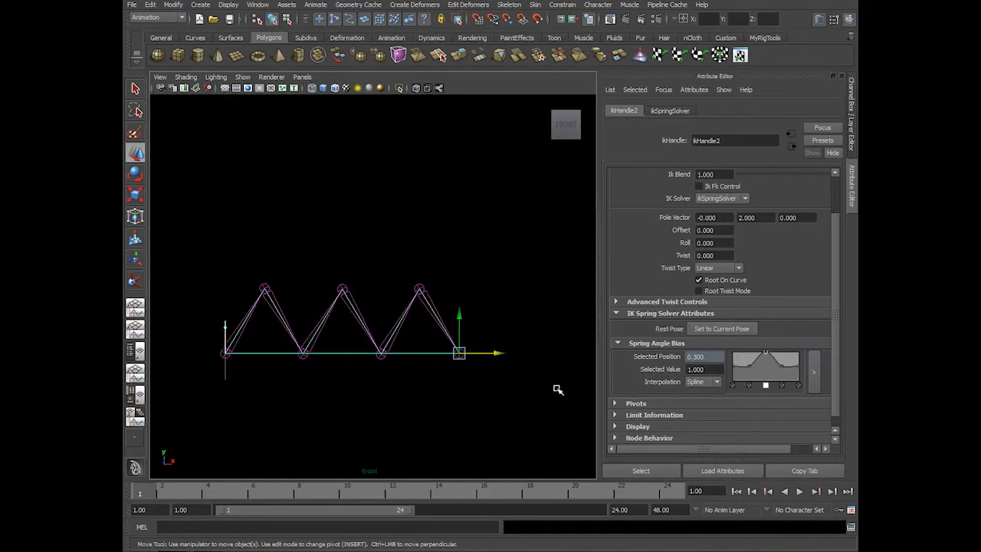
{"action": "left_click", "coordinate": [732, 367]}
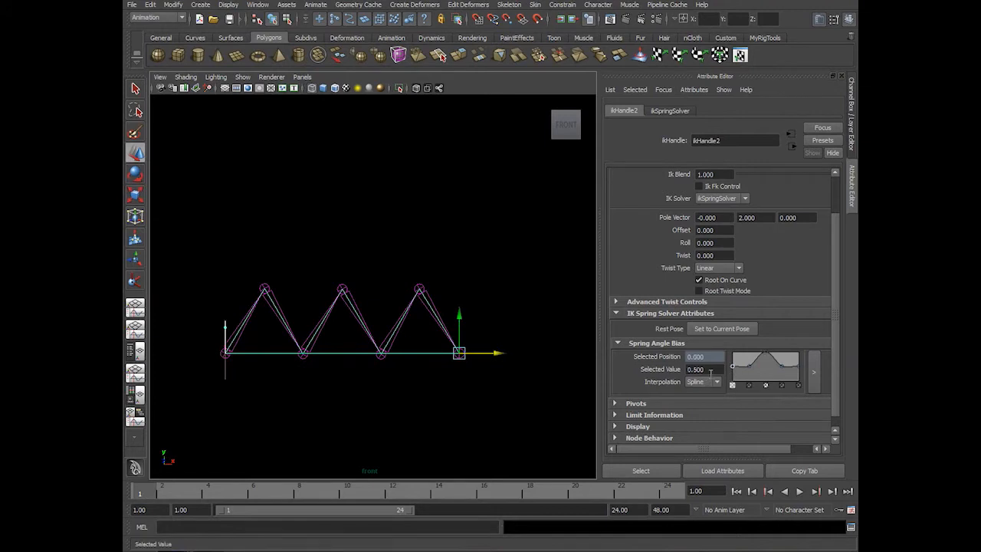
{"action": "left_click_drag", "start_coordinate": [709, 370], "coordinate": [633, 373]}
{"action": "left_click", "coordinate": [749, 365]}
{"action": "left_click", "coordinate": [767, 359]}
{"action": "left_click_drag", "start_coordinate": [710, 369], "coordinate": [633, 376]}
{"action": "type", "text": "0.5"}
{"action": "key", "text": "Return"}
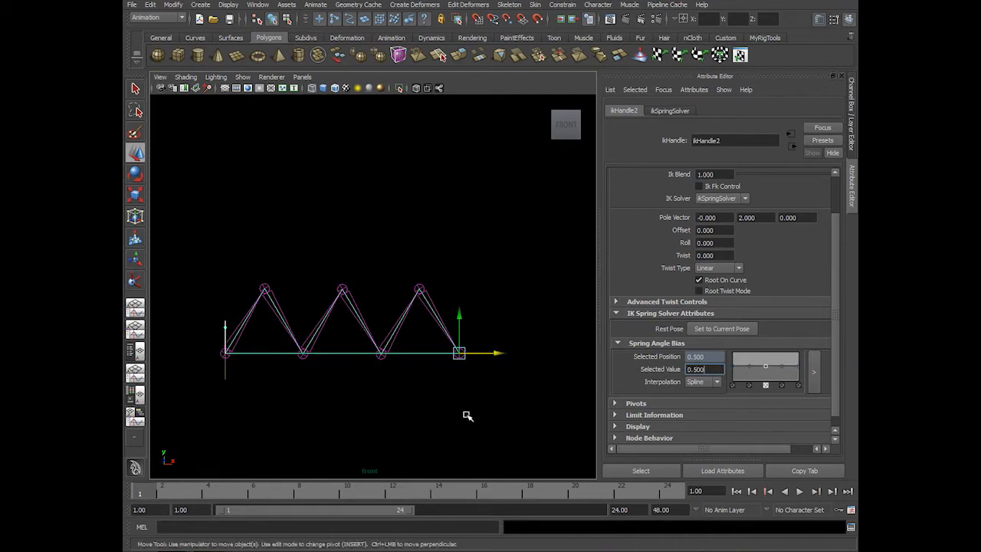
{"action": "left_click", "coordinate": [852, 200]}
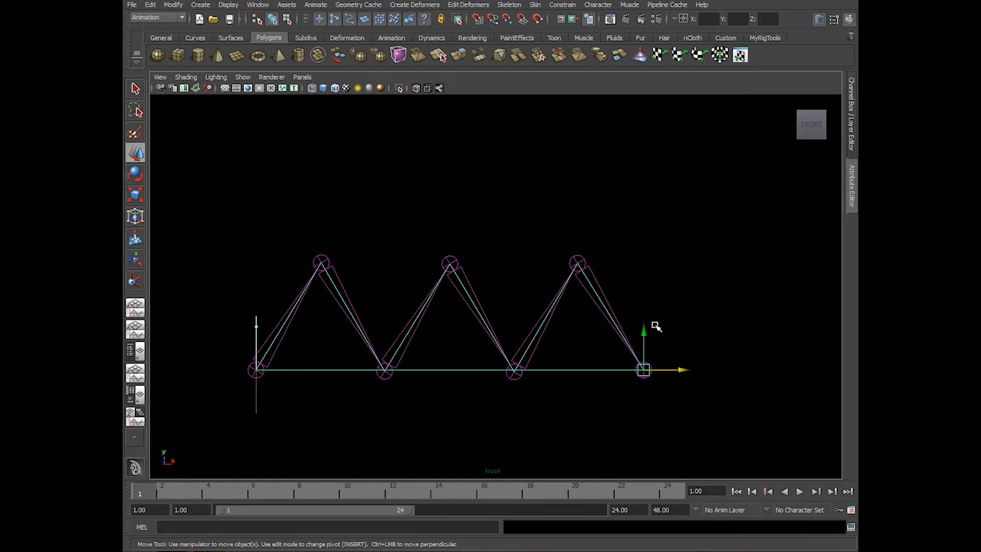
{"action": "left_click", "coordinate": [853, 144]}
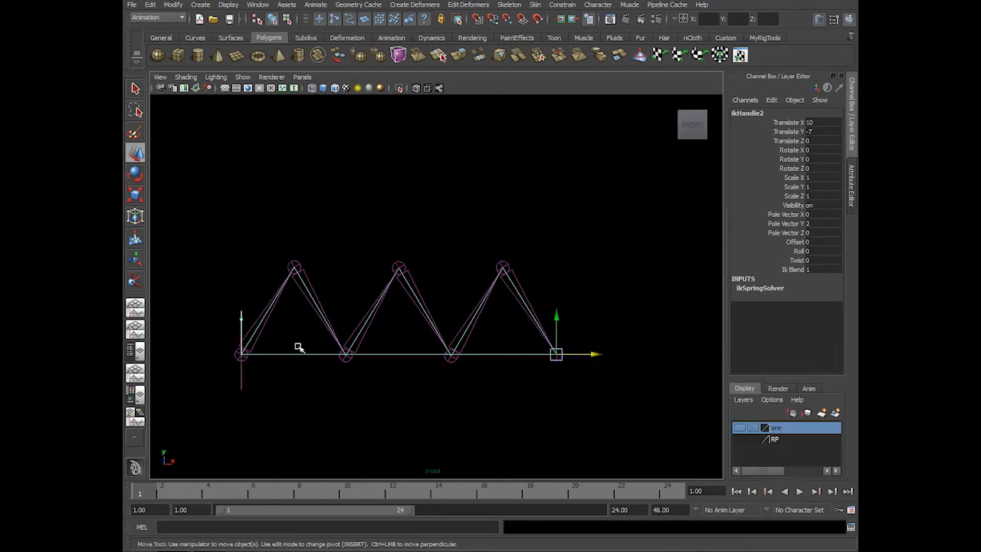
{"action": "left_click", "coordinate": [851, 188]}
{"action": "scroll", "coordinate": [361, 391], "scroll_direction": "up", "scroll_amount": 2}
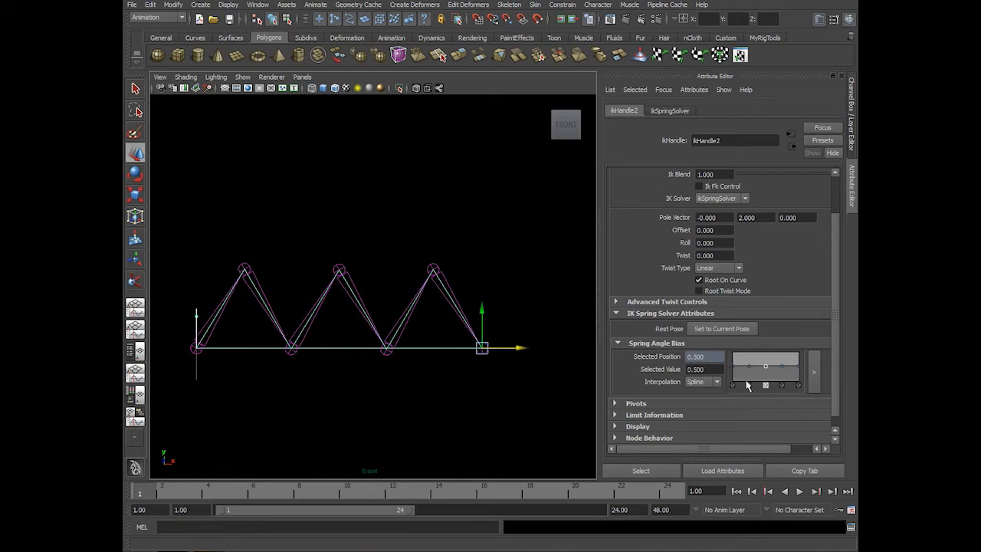
{"action": "middle_click_drag", "start_coordinate": [398, 387], "coordinate": [442, 396], "text": "alt"}
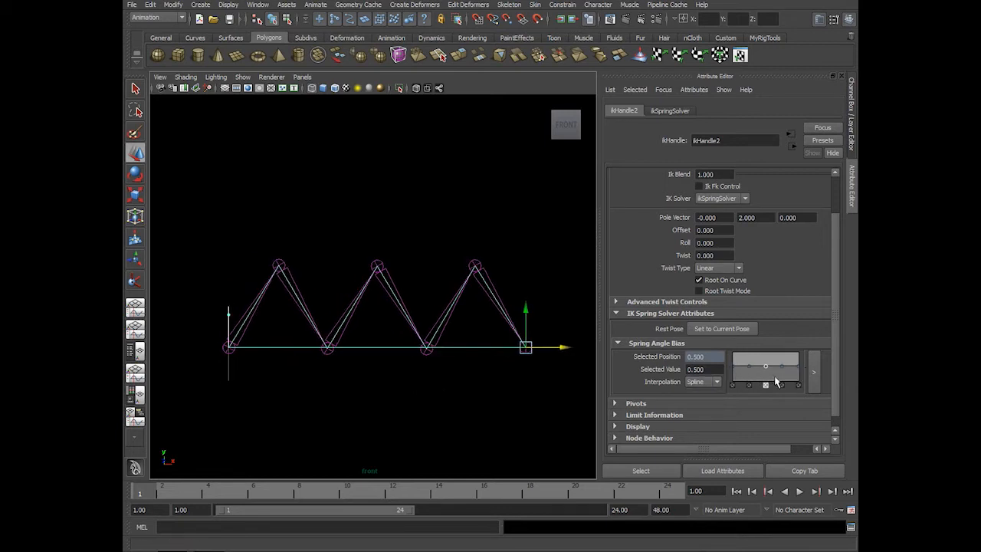
Try moving the spring IK handle inward along X with the flat bias curve and undo the move.
{"action": "left_click", "coordinate": [558, 362]}
{"action": "key", "text": "ctrl+z"}
{"action": "left_click_drag", "start_coordinate": [564, 348], "coordinate": [540, 349]}
{"action": "key", "text": "ctrl+z"}
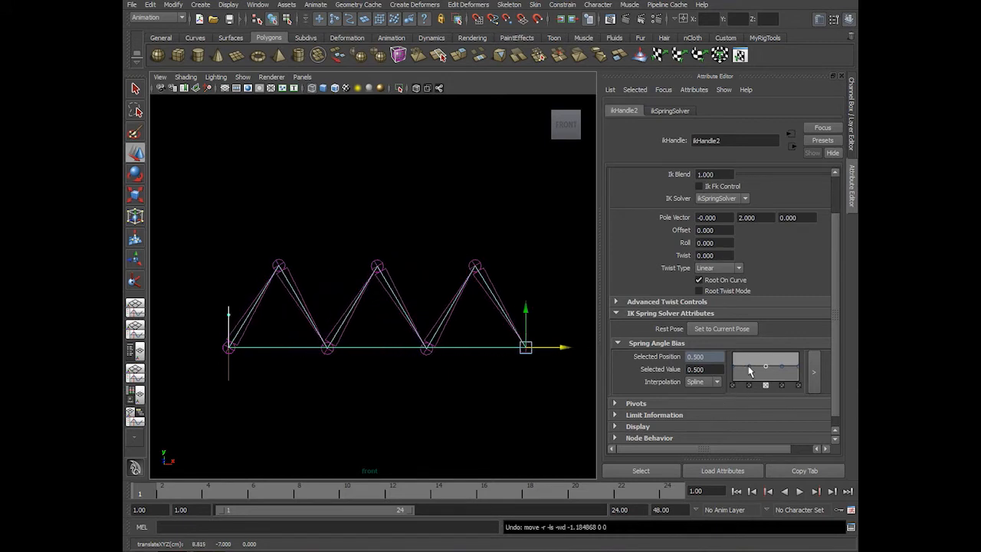
Set the Spring Angle Bias point at position 0.25 to 1 and test the spring IK handle along X.
{"action": "left_click_drag", "start_coordinate": [749, 371], "coordinate": [749, 355]}
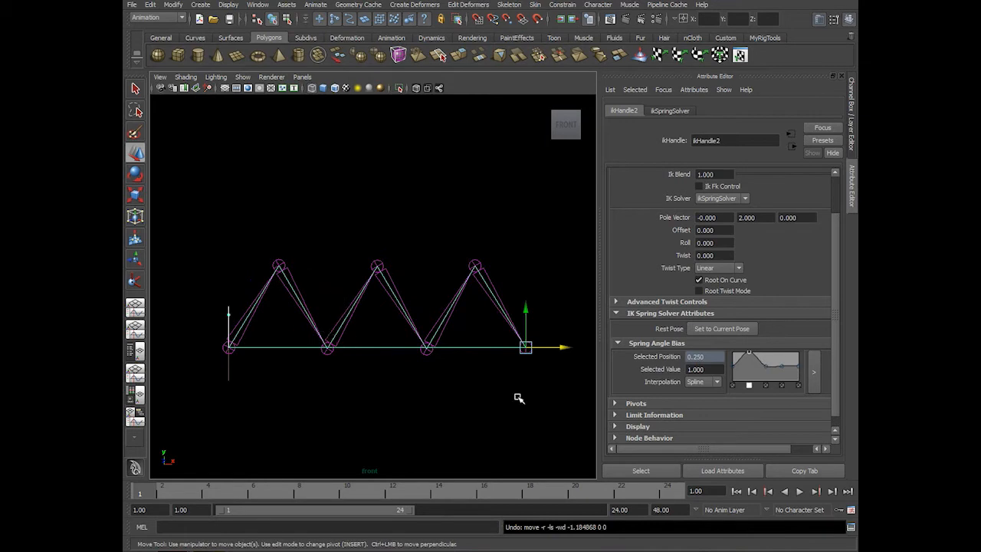
{"action": "left_click", "coordinate": [465, 407]}
{"action": "left_click_drag", "start_coordinate": [485, 324], "coordinate": [537, 387]}
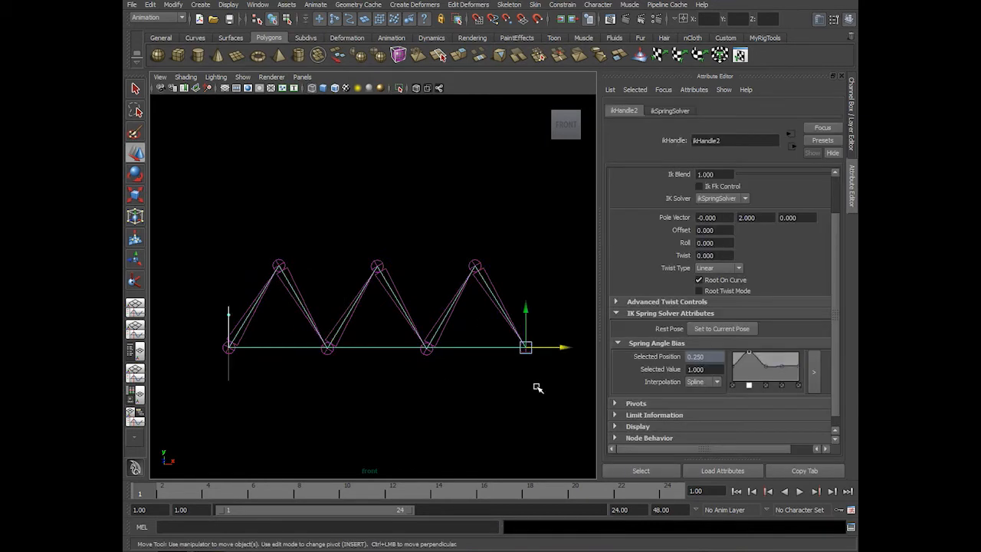
{"action": "right_click_drag", "start_coordinate": [537, 387], "coordinate": [491, 390], "text": "alt"}
{"action": "middle_click_drag", "start_coordinate": [491, 390], "coordinate": [471, 392], "text": "alt"}
{"action": "left_click_drag", "start_coordinate": [514, 344], "coordinate": [586, 362]}
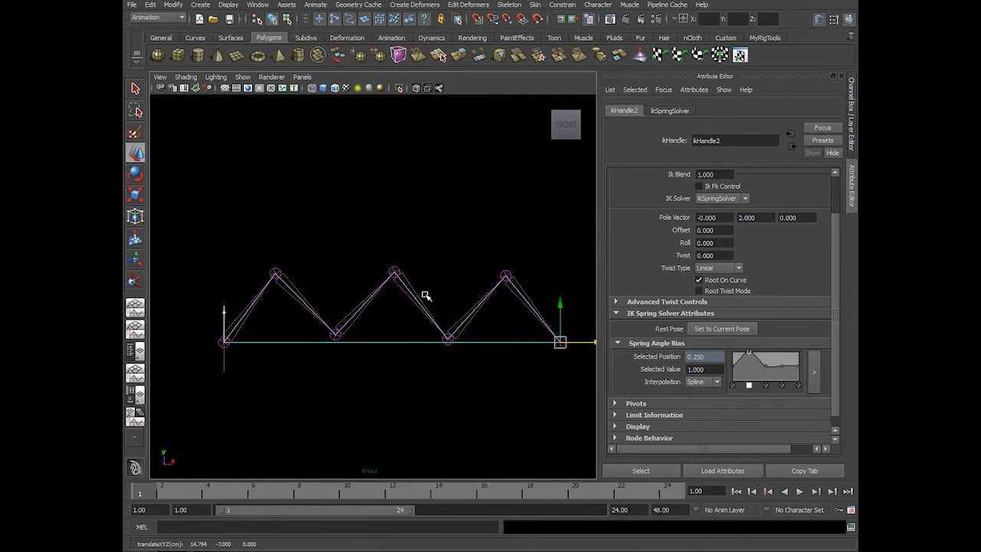
{"action": "right_click_drag", "start_coordinate": [506, 366], "coordinate": [475, 378], "text": "alt"}
{"action": "middle_click_drag", "start_coordinate": [475, 378], "coordinate": [464, 382], "text": "alt"}
{"action": "mouse_move", "coordinate": [553, 338]}
{"action": "left_mouse_down"}
{"action": "mouse_move", "coordinate": [605, 349]}
{"action": "mouse_move", "coordinate": [506, 346]}
{"action": "mouse_move", "coordinate": [541, 344]}
{"action": "left_mouse_up"}
{"action": "key", "text": "ctrl+z"}
Lower the Spring Angle Bias points at positions 0.25 and 0.5 to 0 and test the handle along X.
{"action": "left_click_drag", "start_coordinate": [749, 353], "coordinate": [767, 385]}
{"action": "right_click_drag", "start_coordinate": [521, 382], "coordinate": [494, 378], "text": "alt"}
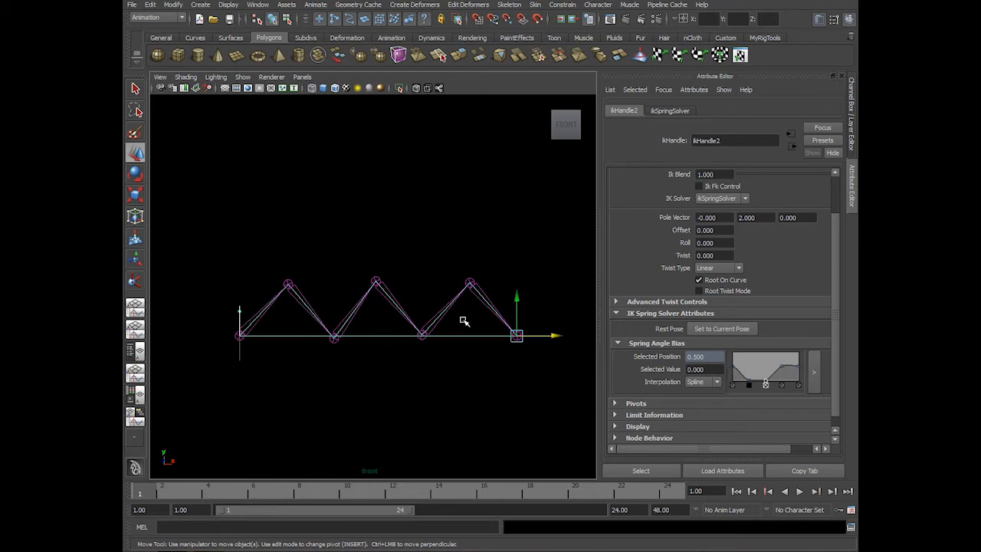
{"action": "left_click_drag", "start_coordinate": [543, 335], "coordinate": [596, 327]}
{"action": "right_click_drag", "start_coordinate": [514, 403], "coordinate": [429, 370], "text": "alt"}
{"action": "middle_click_drag", "start_coordinate": [428, 370], "coordinate": [408, 375], "text": "alt"}
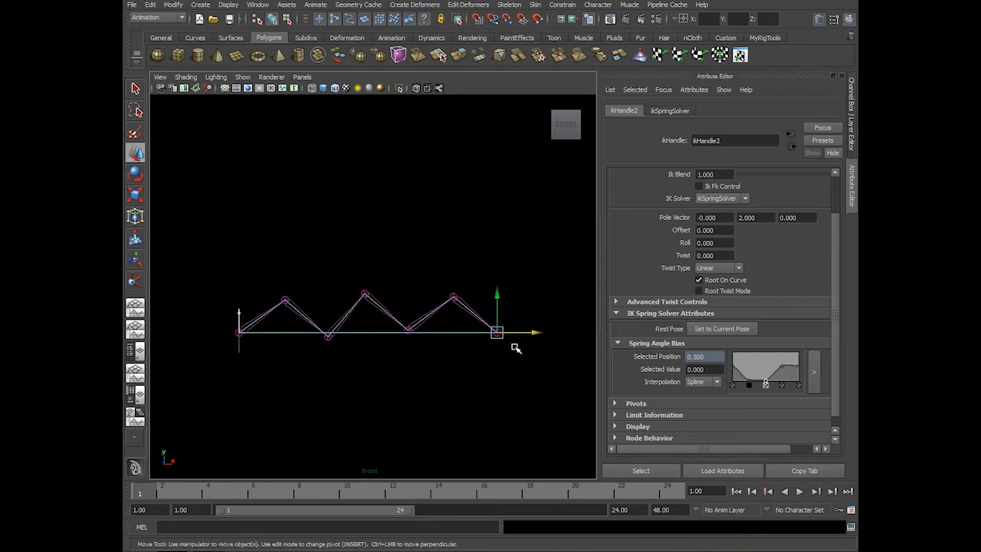
{"action": "left_click_drag", "start_coordinate": [533, 334], "coordinate": [491, 333]}
Set the spring IK handle's Translate X to 10.
{"action": "left_click", "coordinate": [852, 115]}
{"action": "double_click", "coordinate": [824, 124]}
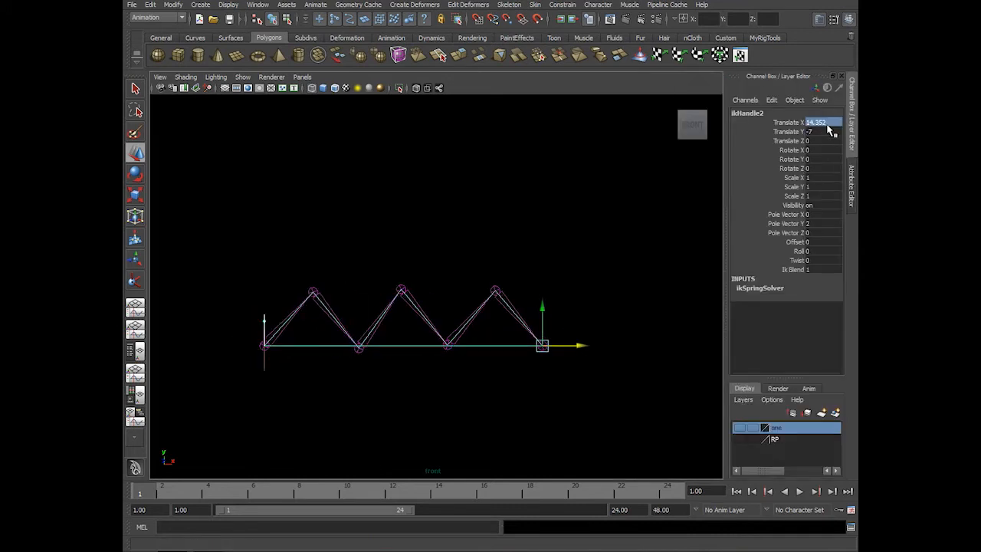
{"action": "type", "text": "10"}
{"action": "key", "text": "Return"}
{"action": "left_click", "coordinate": [497, 353]}
{"action": "left_click", "coordinate": [488, 346]}
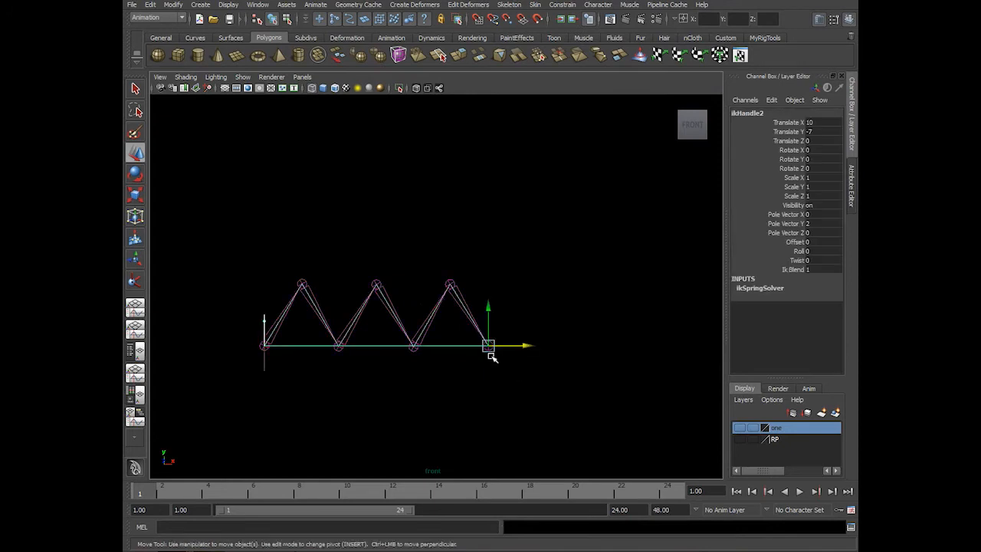
Reset the Spring Angle Bias points at positions 0.25 and 0.5 to a value of 0.5.
{"action": "right_click_drag", "start_coordinate": [490, 350], "coordinate": [519, 376], "text": "alt"}
{"action": "middle_click_drag", "start_coordinate": [519, 377], "coordinate": [544, 382], "text": "alt"}
{"action": "right_click_drag", "start_coordinate": [543, 381], "coordinate": [558, 381], "text": "alt"}
{"action": "left_click", "coordinate": [855, 185]}
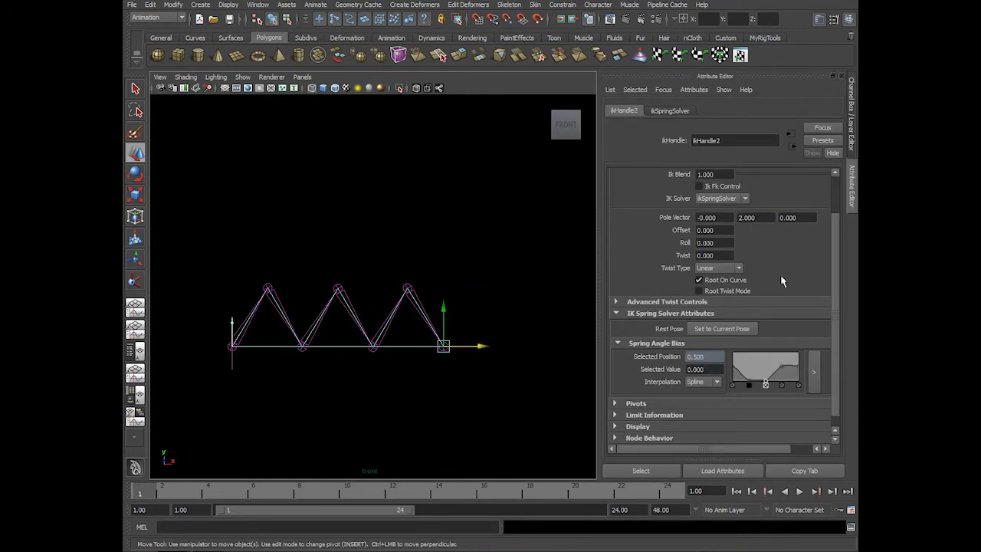
{"action": "left_click", "coordinate": [747, 383]}
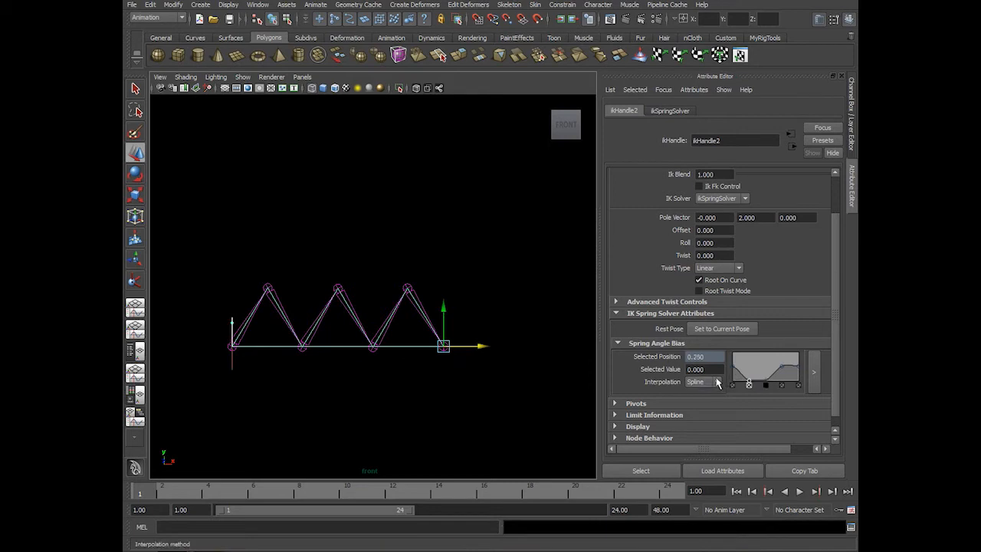
{"action": "double_click", "coordinate": [705, 369]}
{"action": "type", "text": "0.5"}
{"action": "key", "text": "Return"}
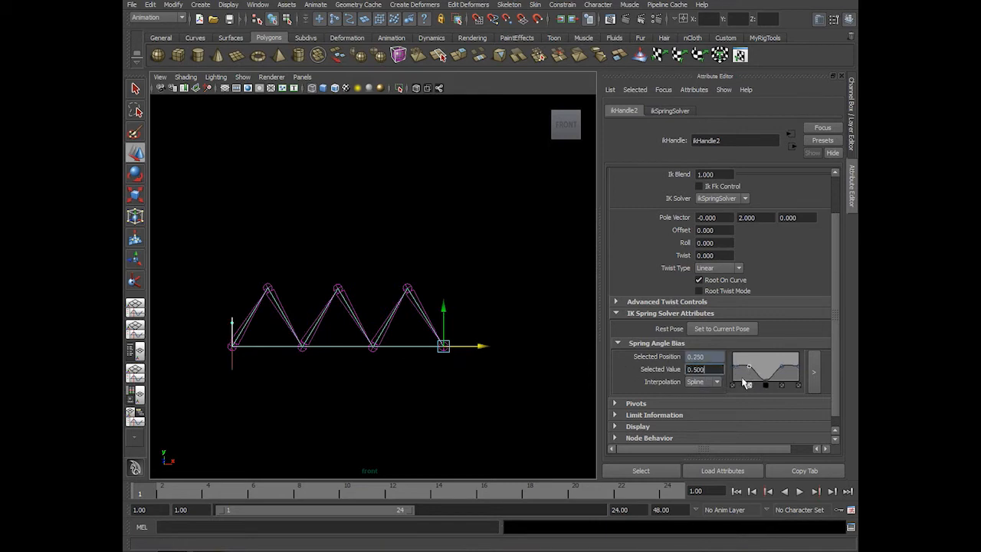
{"action": "left_click", "coordinate": [764, 385]}
{"action": "left_click_drag", "start_coordinate": [716, 368], "coordinate": [630, 368]}
{"action": "type", "text": "0.5"}
{"action": "key", "text": "Return"}
Reselect the spring IK handle, make a small test move along X and undo it.
{"action": "left_click", "coordinate": [506, 400]}
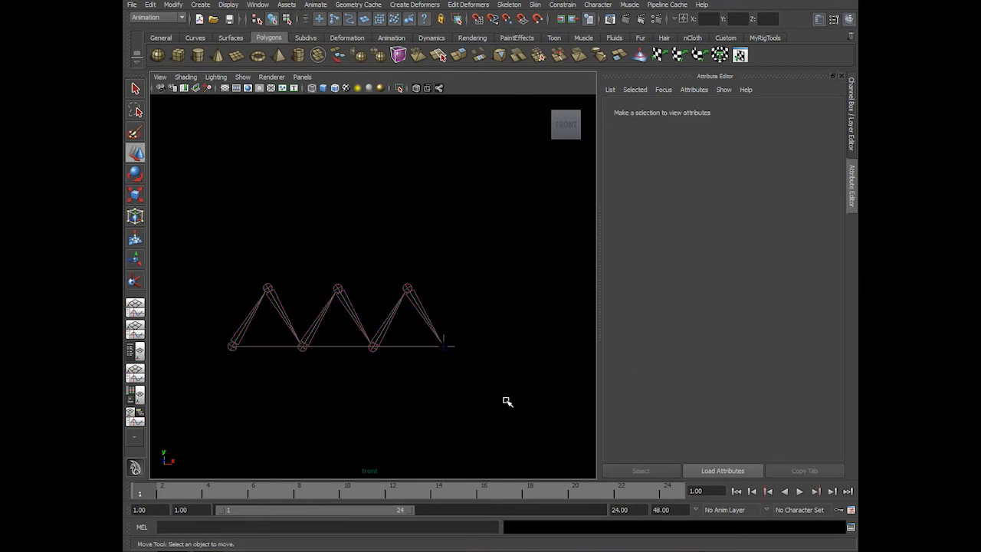
{"action": "left_click", "coordinate": [442, 341]}
{"action": "mouse_move", "coordinate": [480, 343]}
{"action": "left_mouse_down"}
{"action": "mouse_move", "coordinate": [339, 334]}
{"action": "mouse_move", "coordinate": [572, 346]}
{"action": "mouse_move", "coordinate": [445, 344]}
{"action": "mouse_move", "coordinate": [521, 344]}
{"action": "mouse_move", "coordinate": [479, 345]}
{"action": "left_mouse_up"}
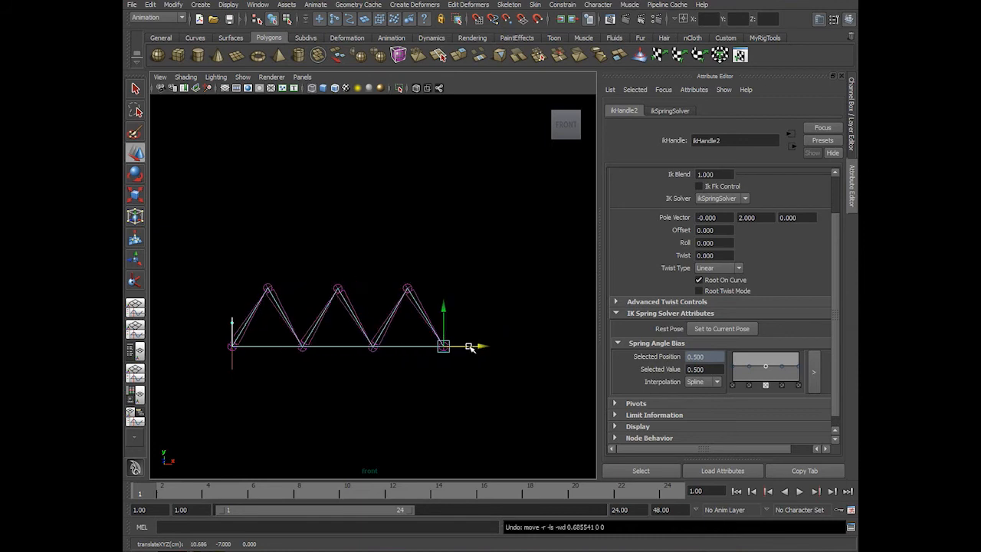
Raise the Spring Angle Bias points at positions 0.25, 0.5 and 0.75 to 1 and stretch the chain along X.
{"action": "middle_click_drag", "start_coordinate": [453, 395], "coordinate": [473, 396], "text": "alt"}
{"action": "left_click_drag", "start_coordinate": [764, 372], "coordinate": [748, 350]}
{"action": "left_click", "coordinate": [524, 393]}
{"action": "left_click_drag", "start_coordinate": [474, 352], "coordinate": [452, 327]}
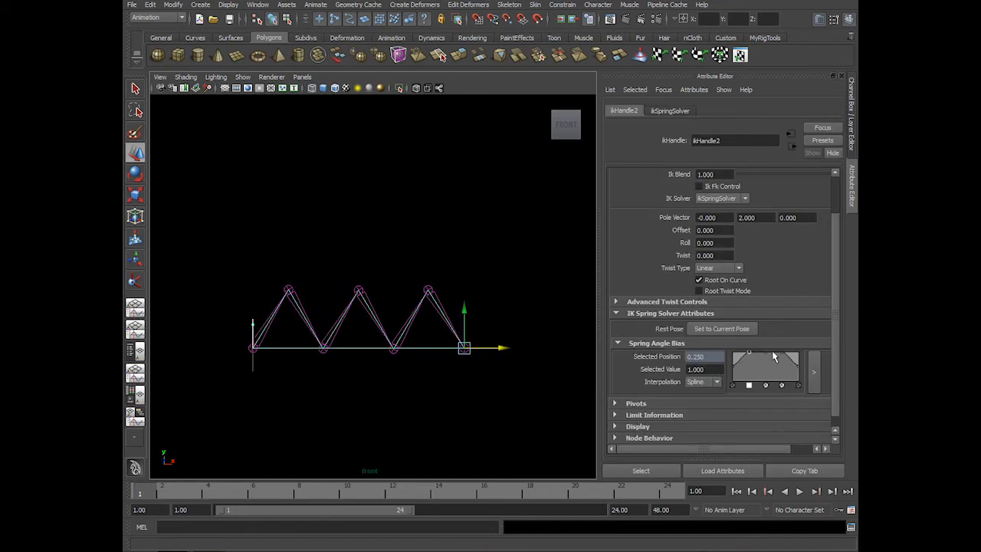
{"action": "left_click_drag", "start_coordinate": [497, 349], "coordinate": [650, 358]}
{"action": "middle_click_drag", "start_coordinate": [465, 374], "coordinate": [416, 371], "text": "alt"}
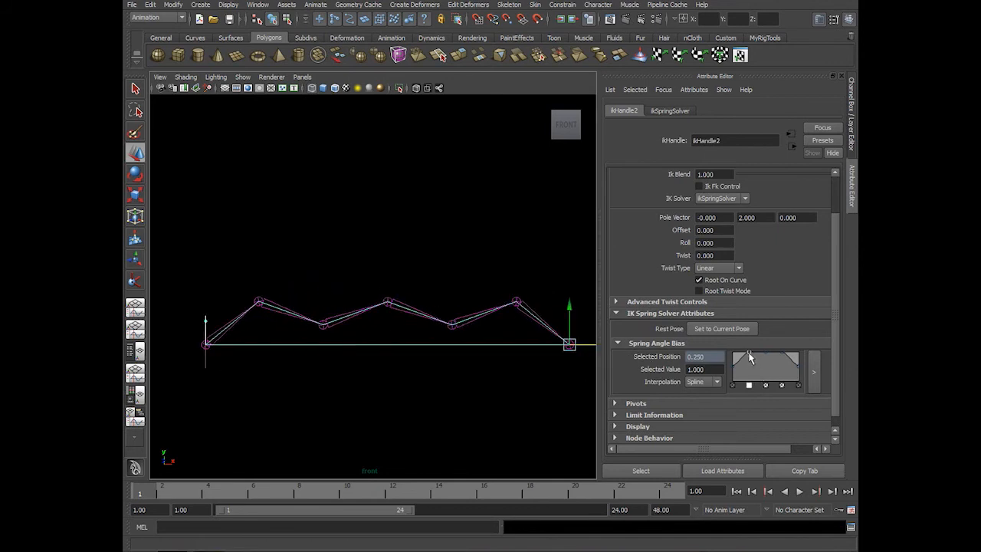
Lower the Spring Angle Bias points at positions 0.25, 0.5 and 0.75 to 0 and move the handle inward.
{"action": "left_click_drag", "start_coordinate": [750, 358], "coordinate": [767, 396]}
{"action": "left_click_drag", "start_coordinate": [783, 358], "coordinate": [782, 394]}
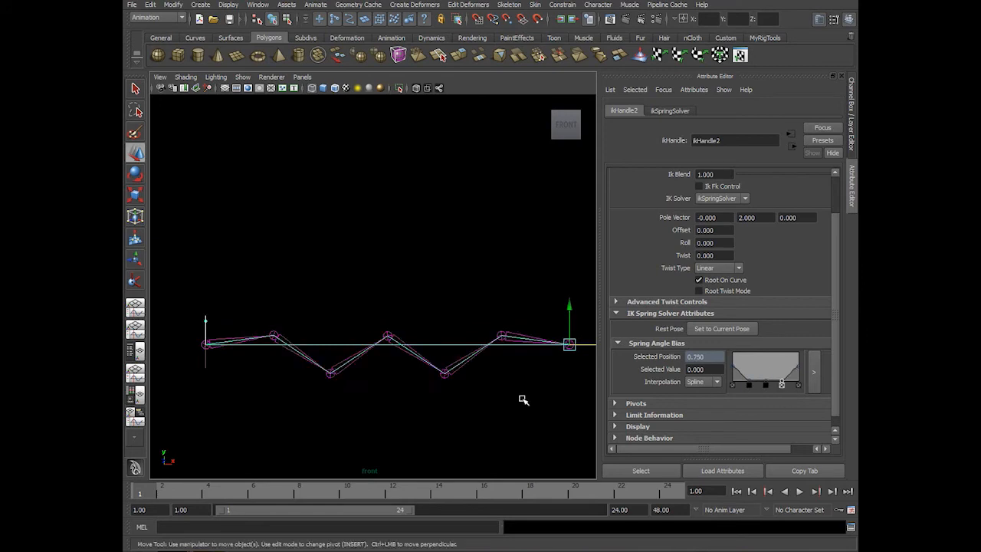
{"action": "left_click_drag", "start_coordinate": [576, 339], "coordinate": [514, 352]}
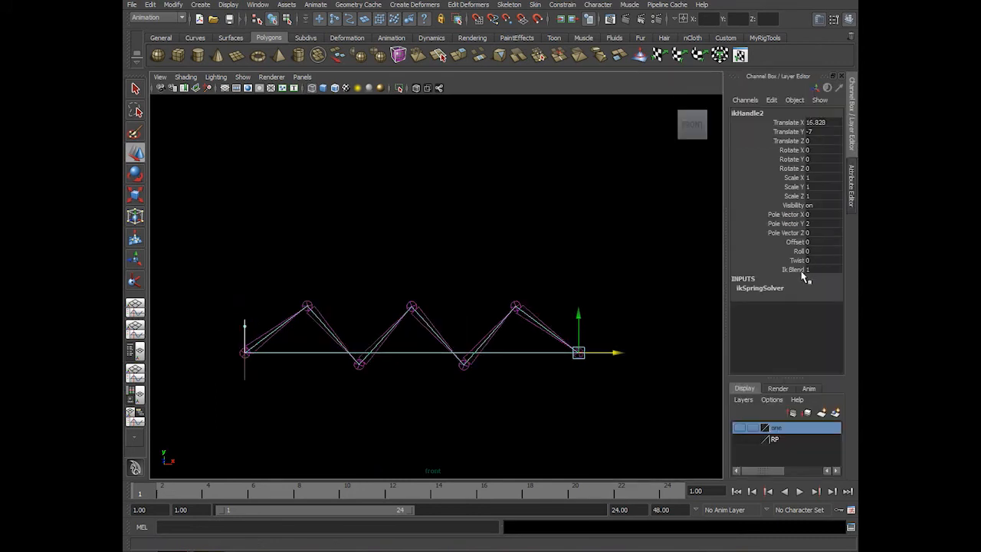
Return the spring IK handle to its original X position and stretch the chain outward along X.
{"action": "left_click", "coordinate": [833, 127]}
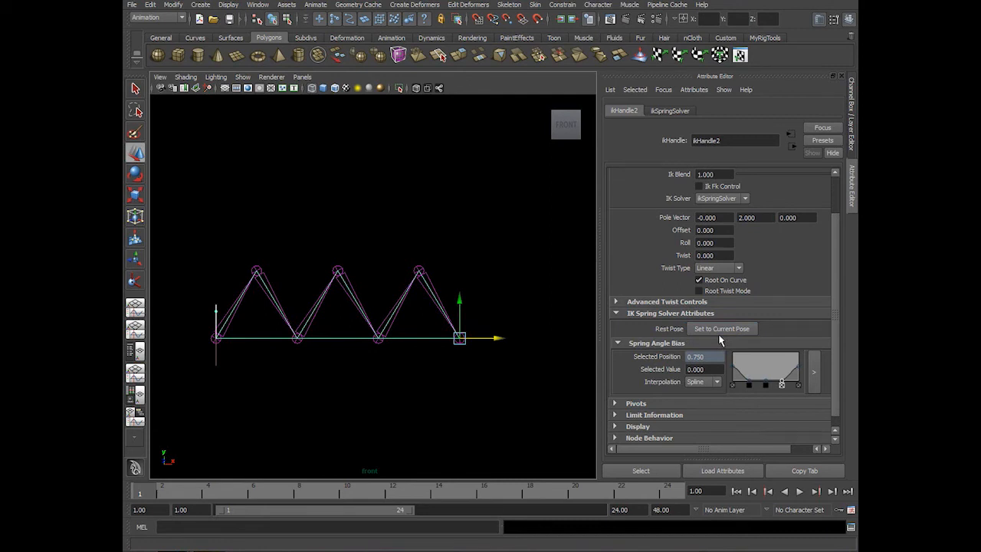
{"action": "left_click", "coordinate": [451, 373]}
{"action": "left_click_drag", "start_coordinate": [432, 335], "coordinate": [616, 351]}
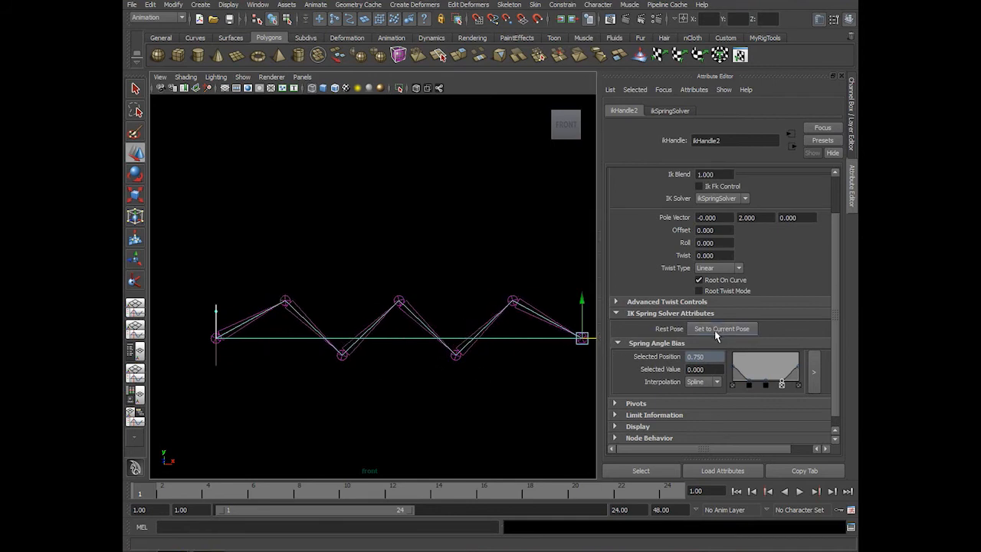
{"action": "scroll", "coordinate": [473, 393], "scroll_direction": "down", "scroll_amount": 3}
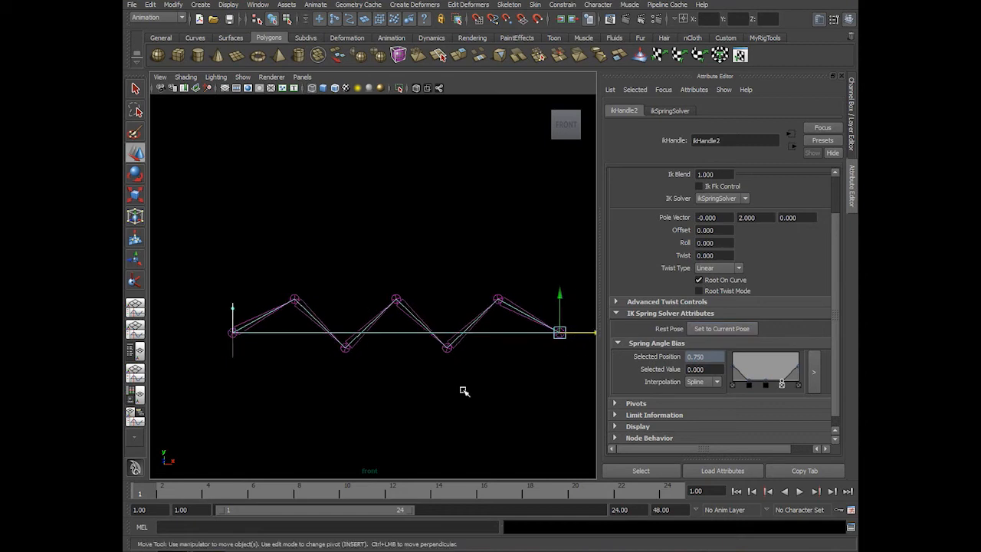
{"action": "middle_click_drag", "start_coordinate": [528, 389], "coordinate": [524, 391], "text": "alt"}
Move the spring IK handle inward to about X 3.2 and set the current pose as its rest pose.
{"action": "left_click_drag", "start_coordinate": [530, 297], "coordinate": [399, 355]}
{"action": "left_click", "coordinate": [504, 382]}
{"action": "left_click", "coordinate": [545, 344]}
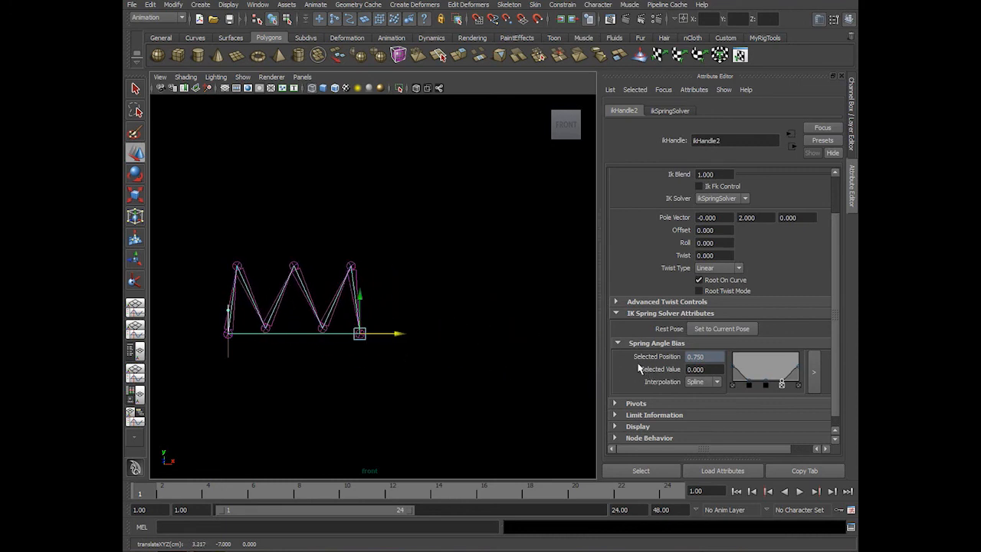
{"action": "left_click", "coordinate": [711, 329]}
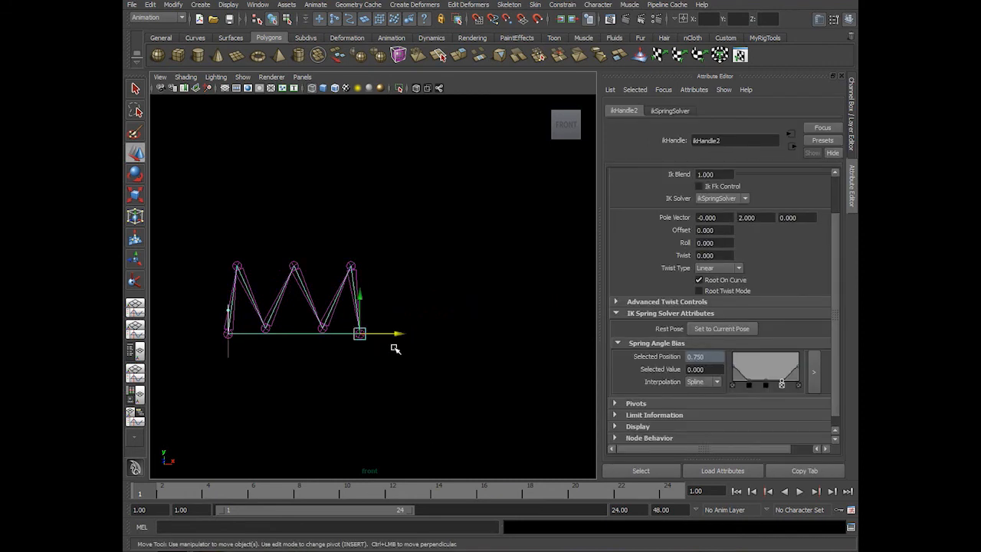
Move the spring IK handle outward along X to stretch the chain from the compressed rest pose.
{"action": "left_click_drag", "start_coordinate": [399, 334], "coordinate": [431, 352]}
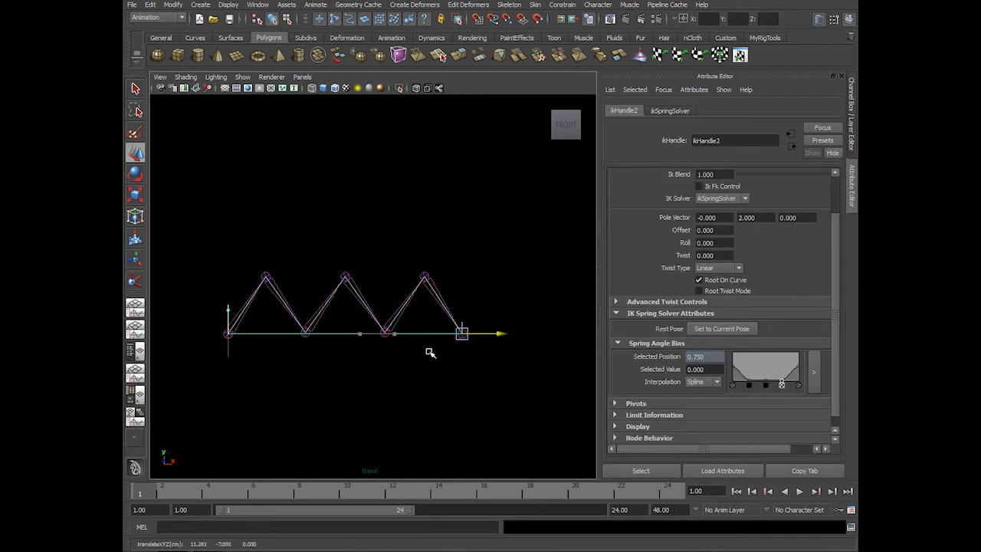
{"action": "left_click_drag", "start_coordinate": [542, 346], "coordinate": [560, 359]}
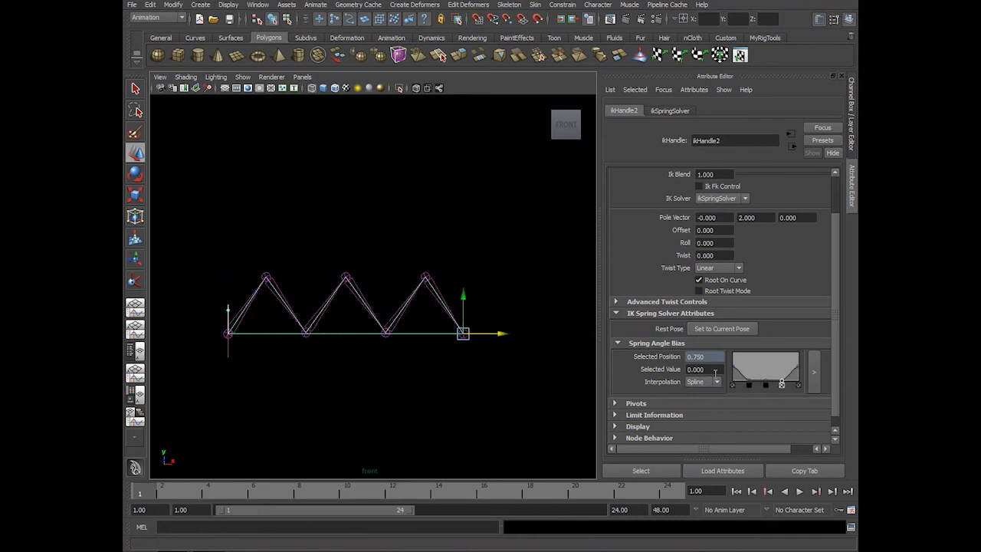
{"action": "left_click_drag", "start_coordinate": [499, 333], "coordinate": [647, 340]}
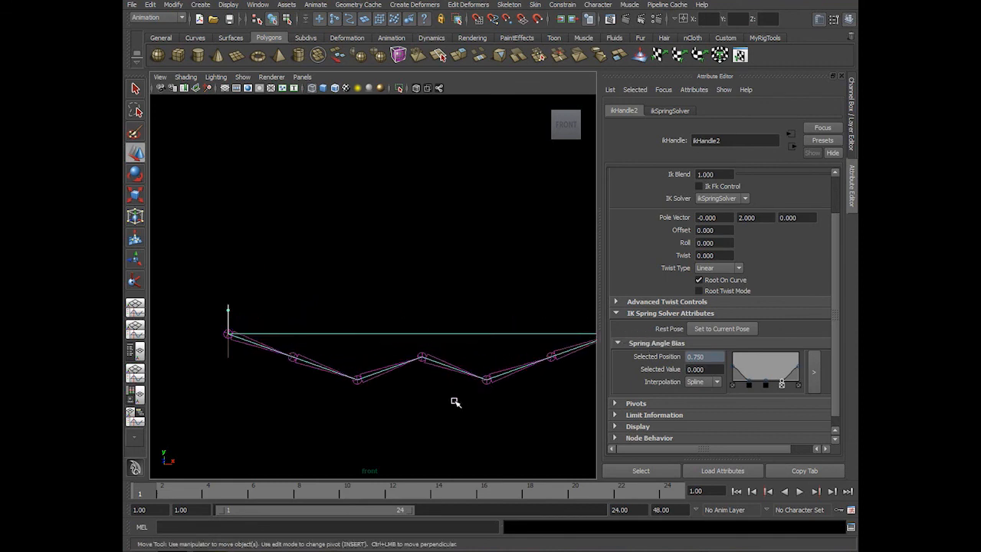
Set the stretched pose as the rest pose and move the spring IK handle back inward along X.
{"action": "key", "text": "a"}
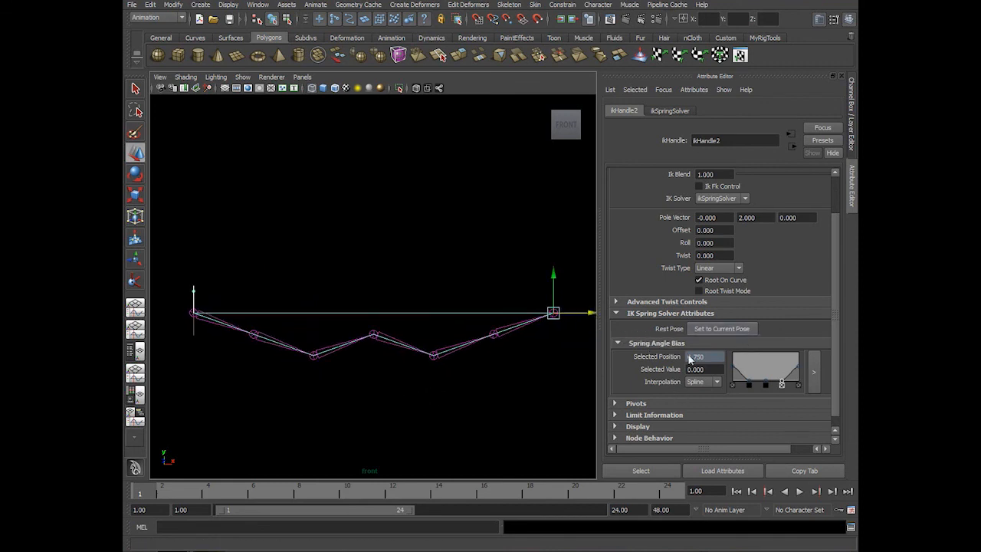
{"action": "scroll", "coordinate": [488, 409], "scroll_direction": "down", "scroll_amount": 2}
{"action": "left_click", "coordinate": [489, 409]}
{"action": "left_click", "coordinate": [524, 307]}
{"action": "left_click_drag", "start_coordinate": [559, 309], "coordinate": [448, 310]}
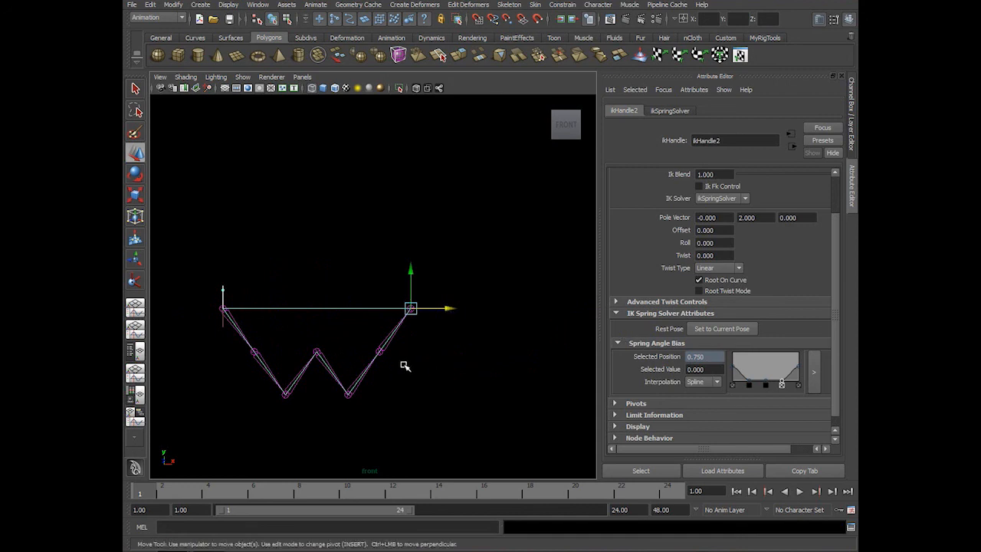
{"action": "right_click_drag", "start_coordinate": [417, 387], "coordinate": [442, 403], "text": "alt"}
{"action": "middle_click_drag", "start_coordinate": [442, 404], "coordinate": [466, 389], "text": "alt"}
{"action": "right_click_drag", "start_coordinate": [475, 397], "coordinate": [491, 411], "text": "alt"}
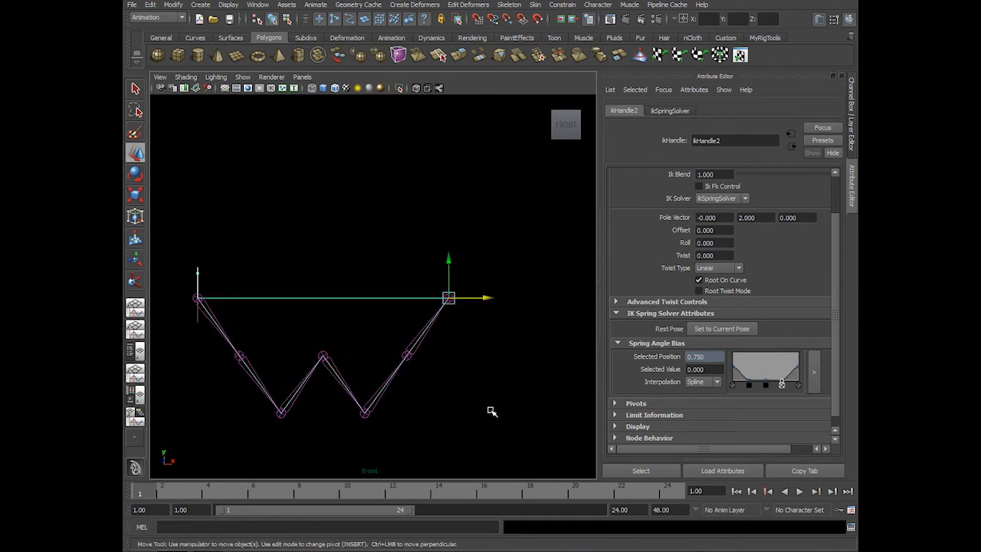